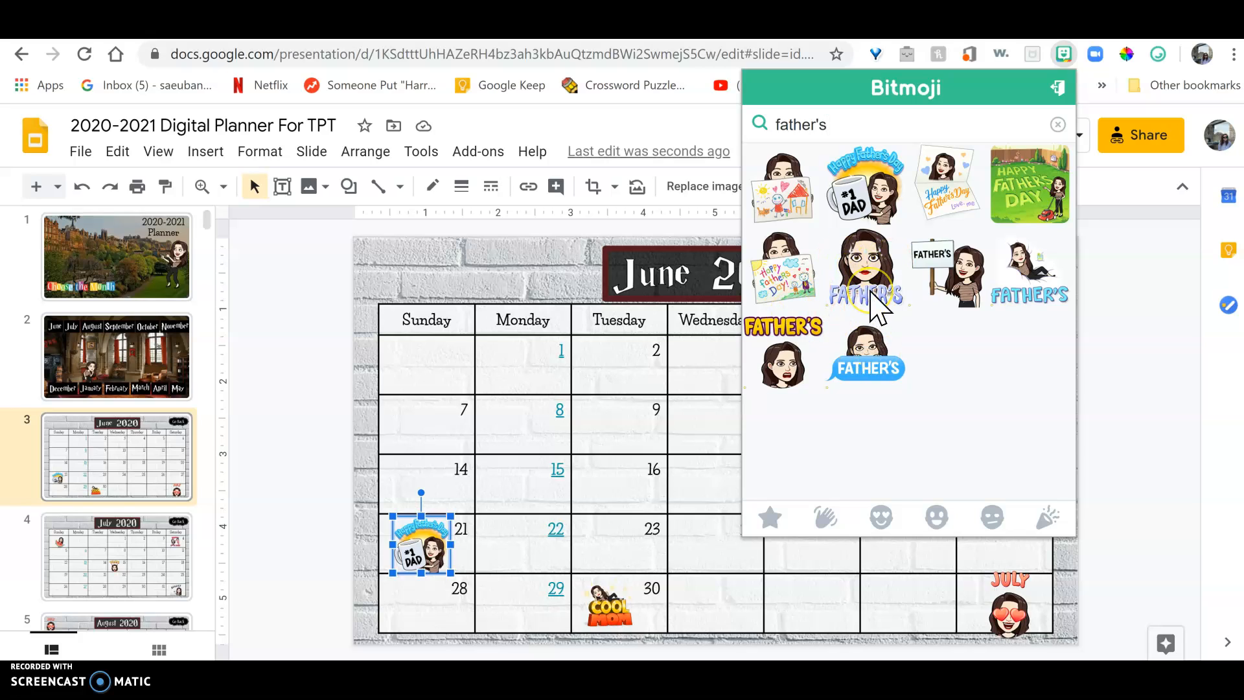
# Step: Search the Bitmoji library for "summer" stickers and for "July" stickers
pyautogui.click(1126, 311)
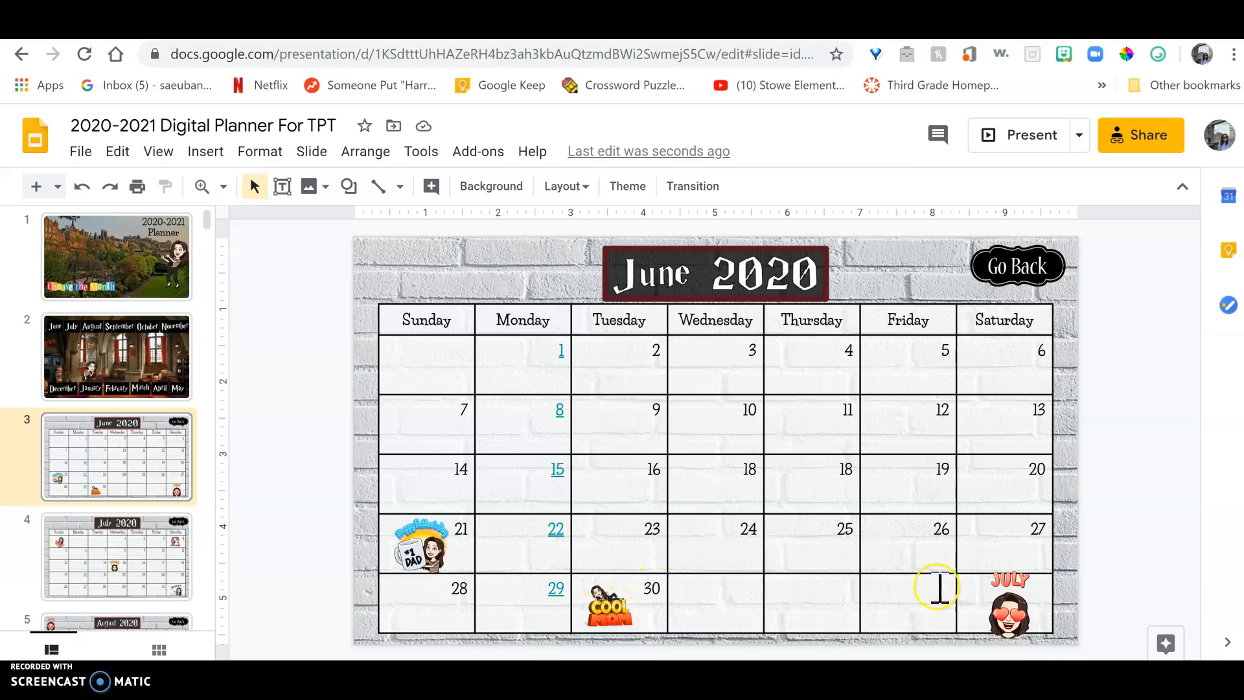
pyautogui.click(1017, 583)
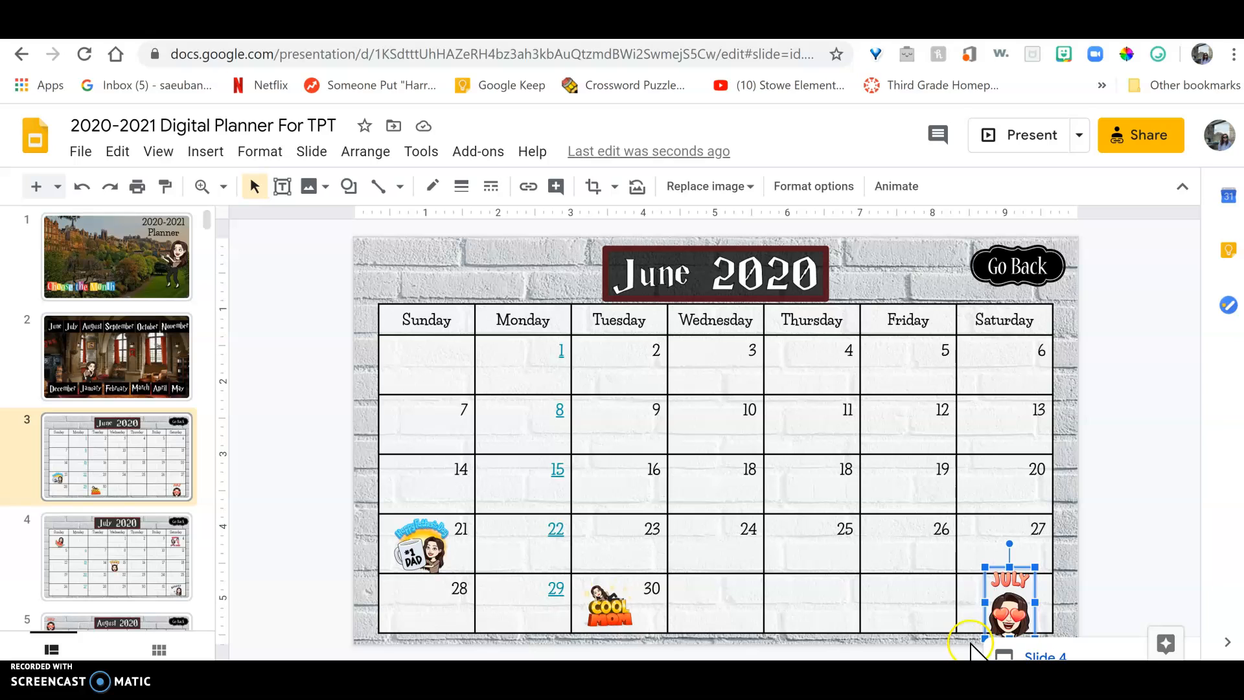
pyautogui.click(1062, 57)
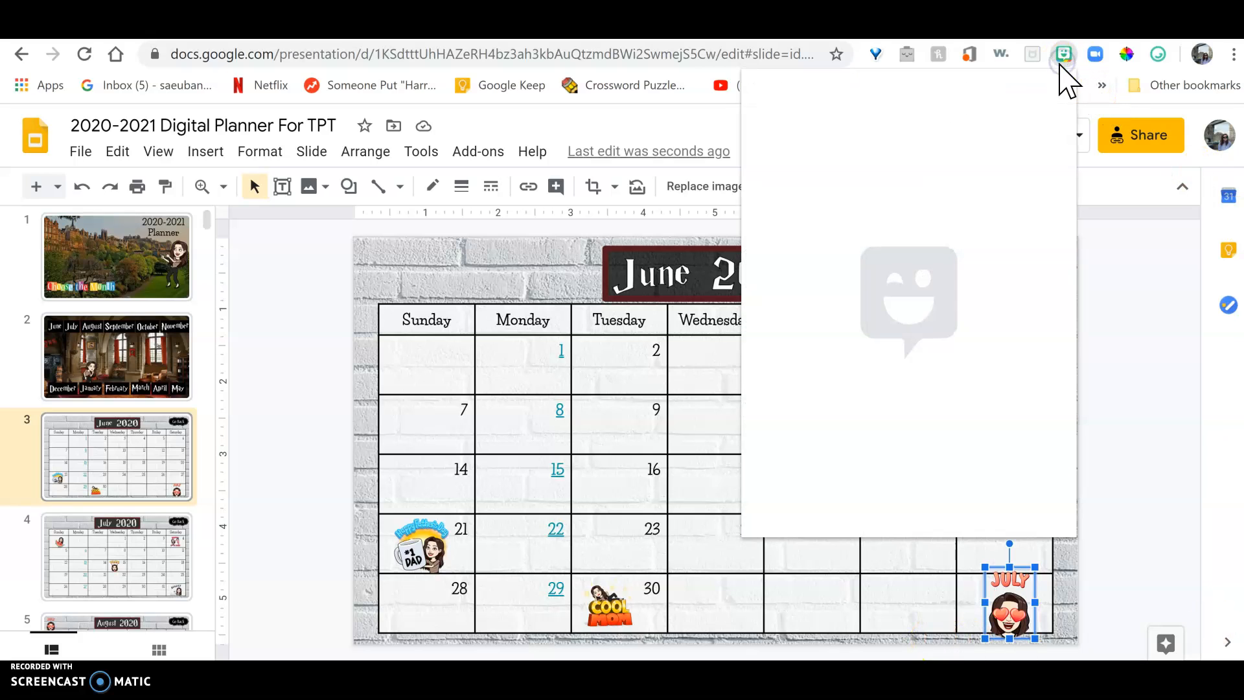
pyautogui.write('summer')
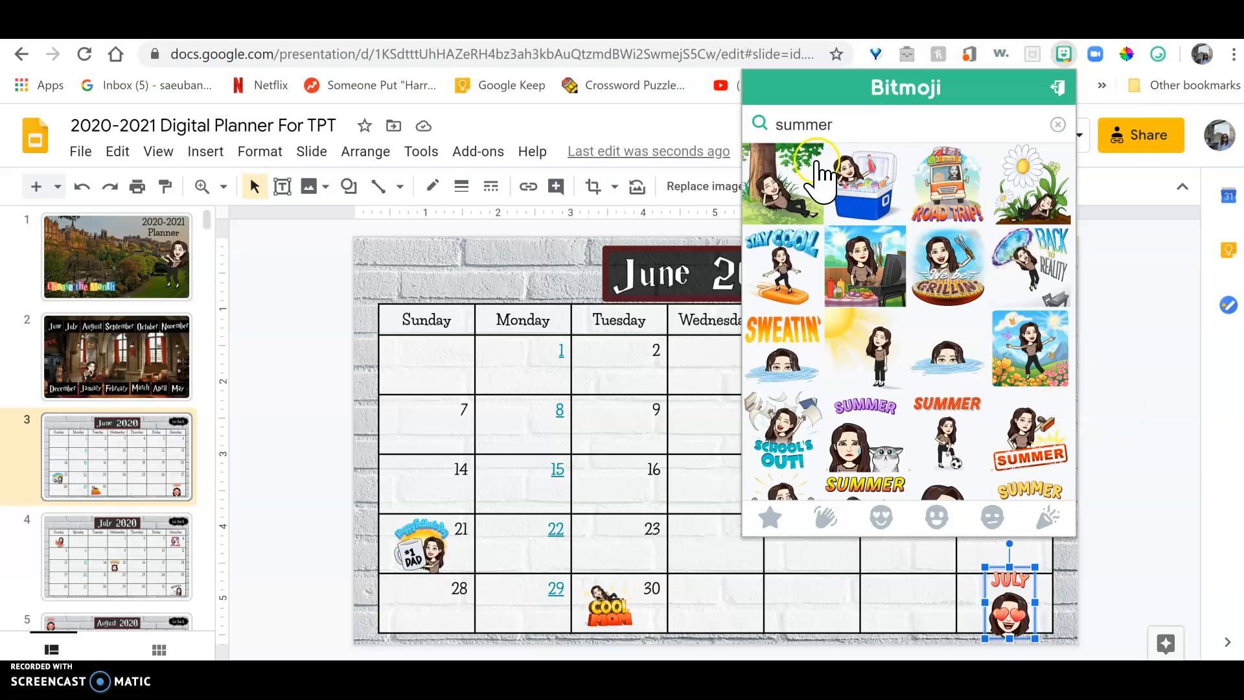
pyautogui.moveTo(842, 129); pyautogui.dragTo(712, 123)
pyautogui.write('Jul')
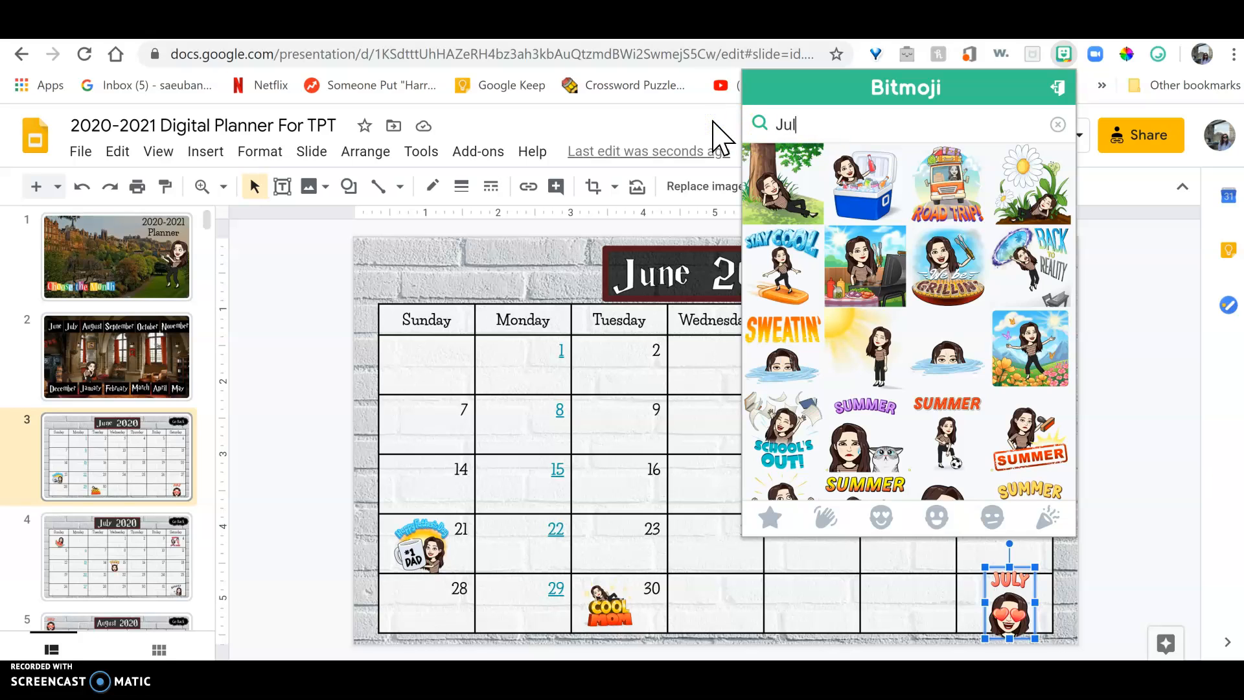
pyautogui.write('y')
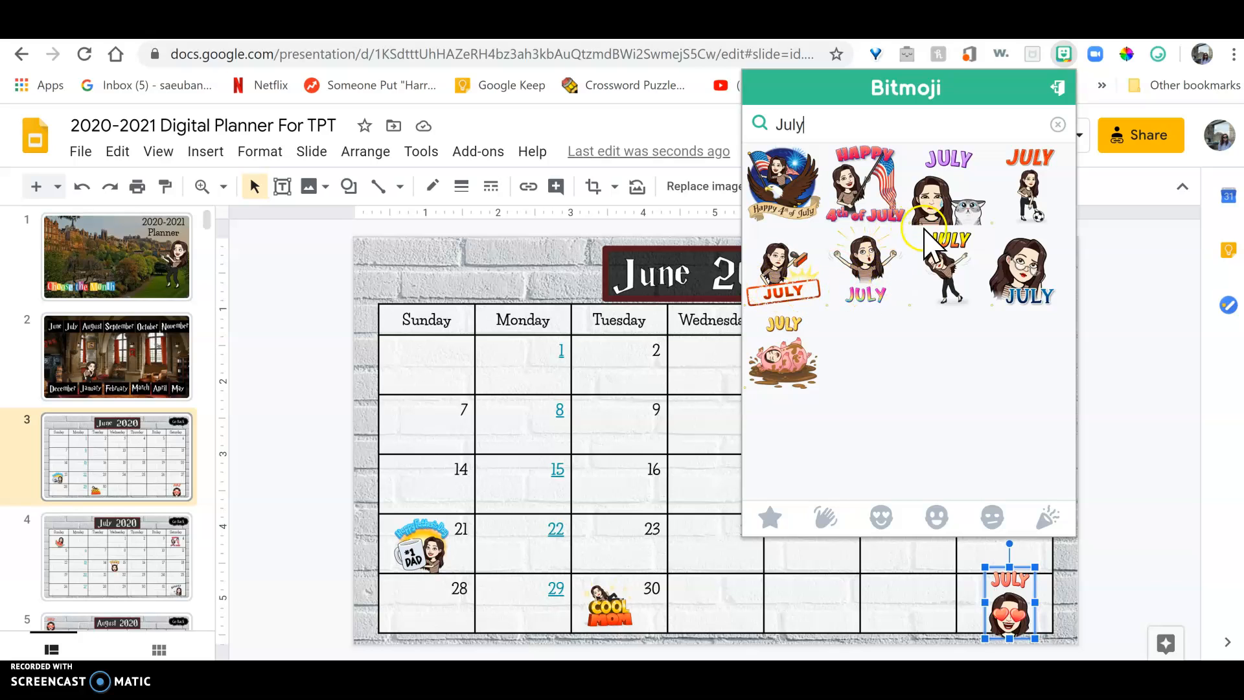
# Step: Search Bitmoji for "july" and copy the purple JULY sticker with raised arms and rainbows
pyautogui.click(1152, 348)
pyautogui.click(1063, 55)
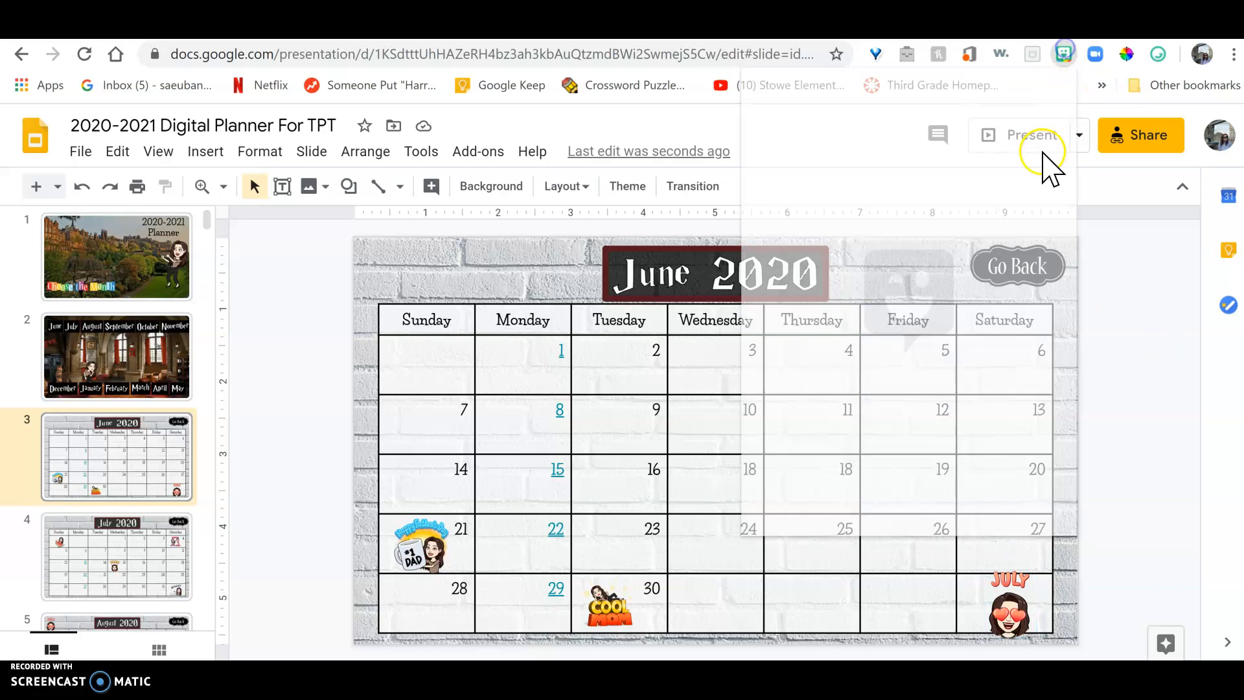
pyautogui.write('jul')
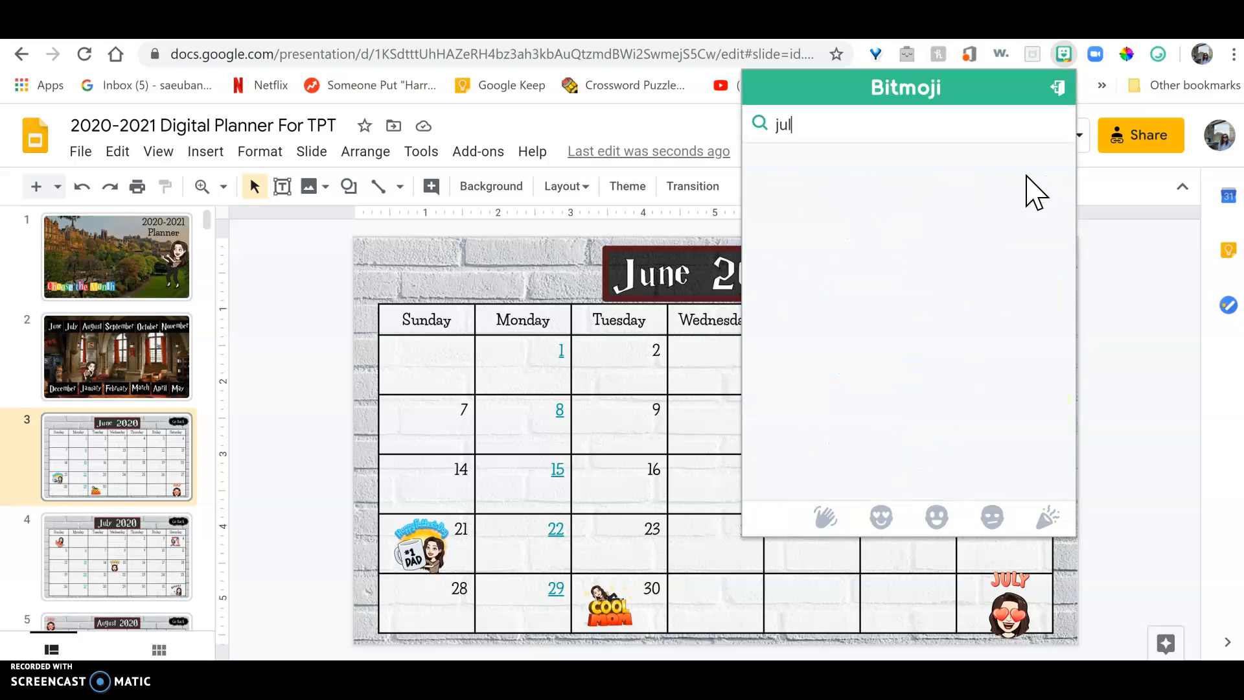
pyautogui.write('y')
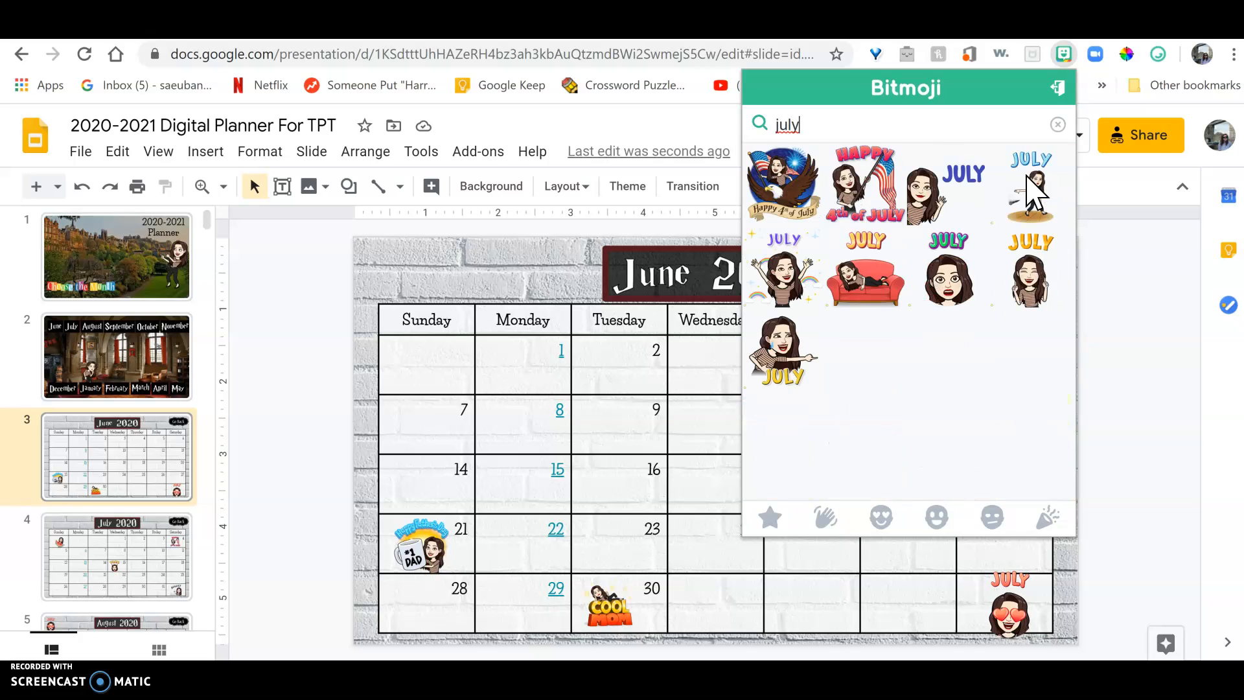
pyautogui.click(1002, 228)
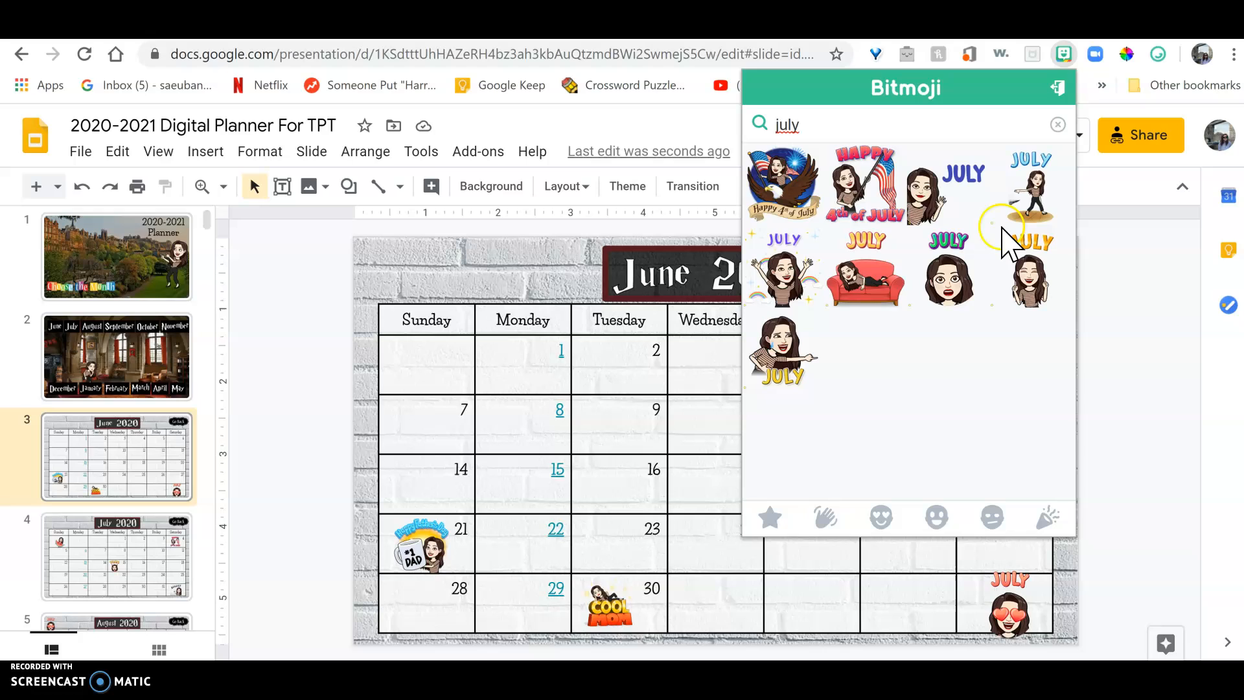
pyautogui.click(797, 290)
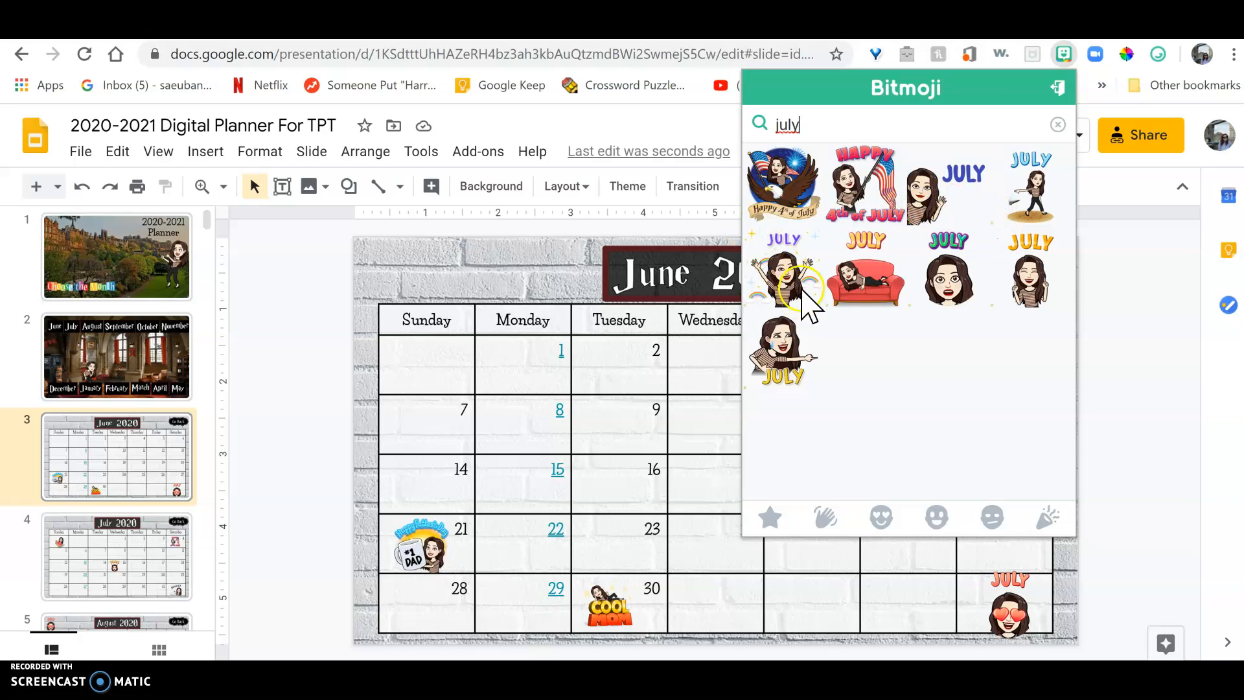
pyautogui.rightClick(801, 266)
pyautogui.click(828, 326)
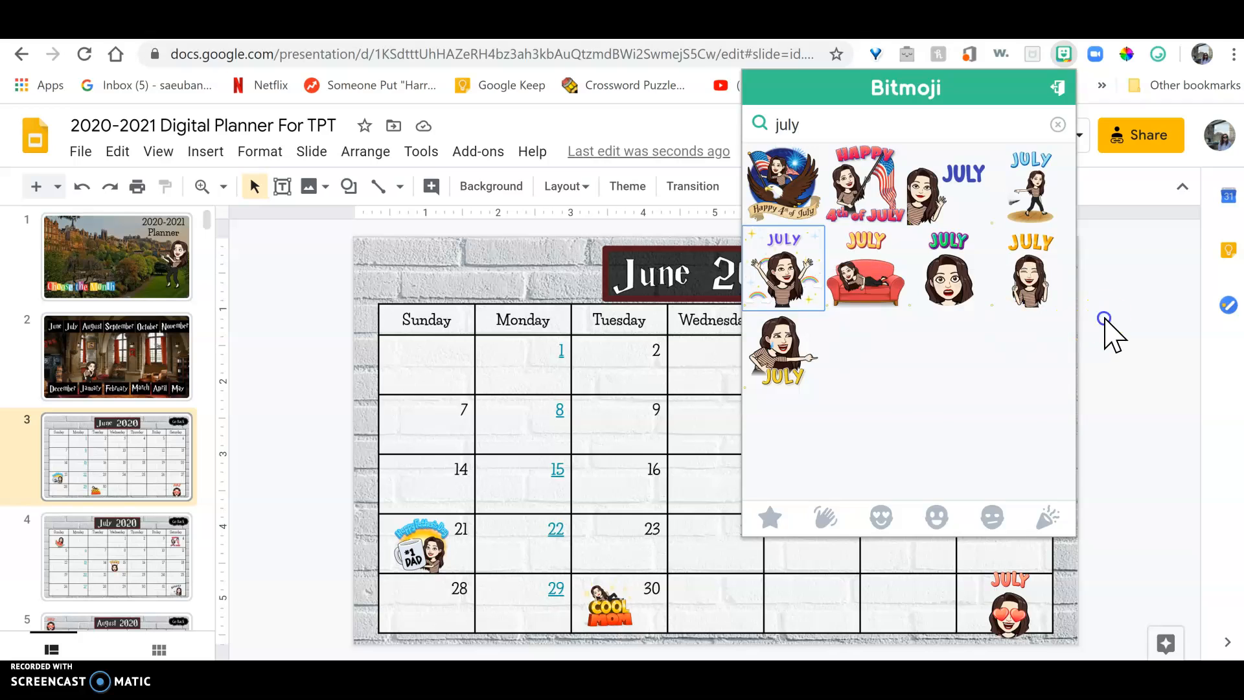
# Step: Paste the copied sticker onto the June 2020 slide and shrink it to about the size of a calendar cell
pyautogui.click(1109, 329)
pyautogui.hotkey('ctrl', 'v')
pyautogui.click(812, 344)
pyautogui.click(864, 289)
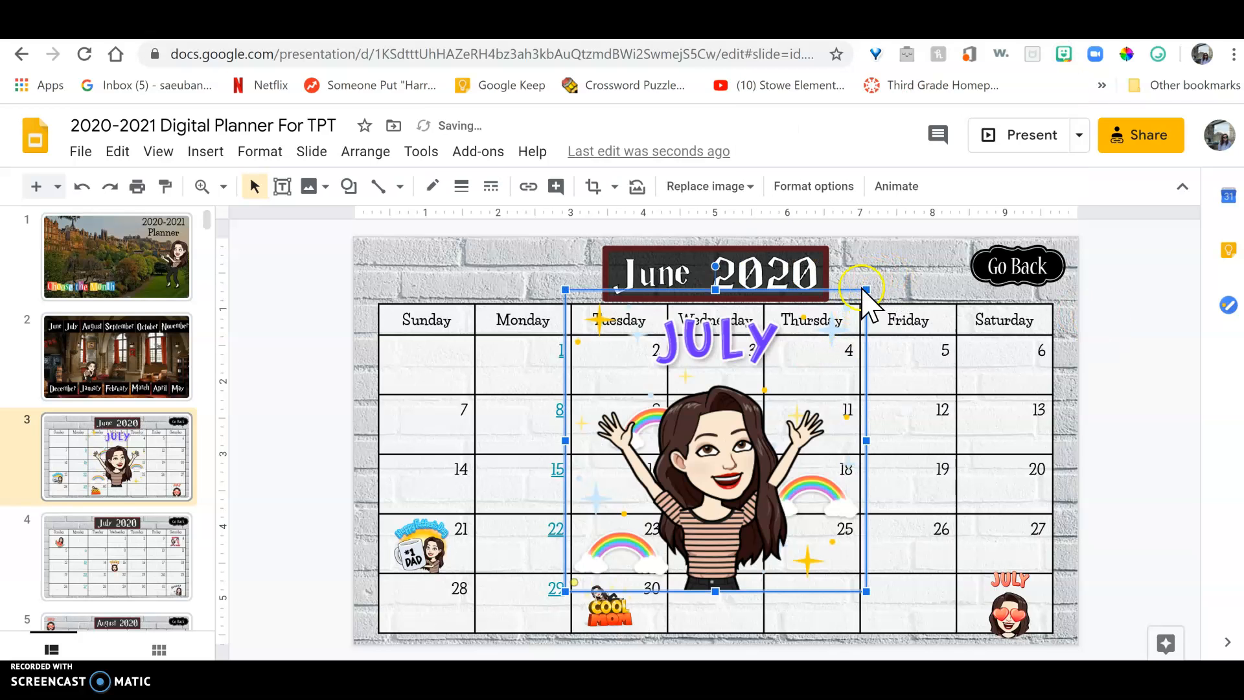
pyautogui.moveTo(853, 300); pyautogui.dragTo(978, 558)
# Step: Move the old heart-eyes July sticker off the June slide and place the new one in the last Saturday cell
pyautogui.moveTo(1008, 618); pyautogui.dragTo(1139, 440)
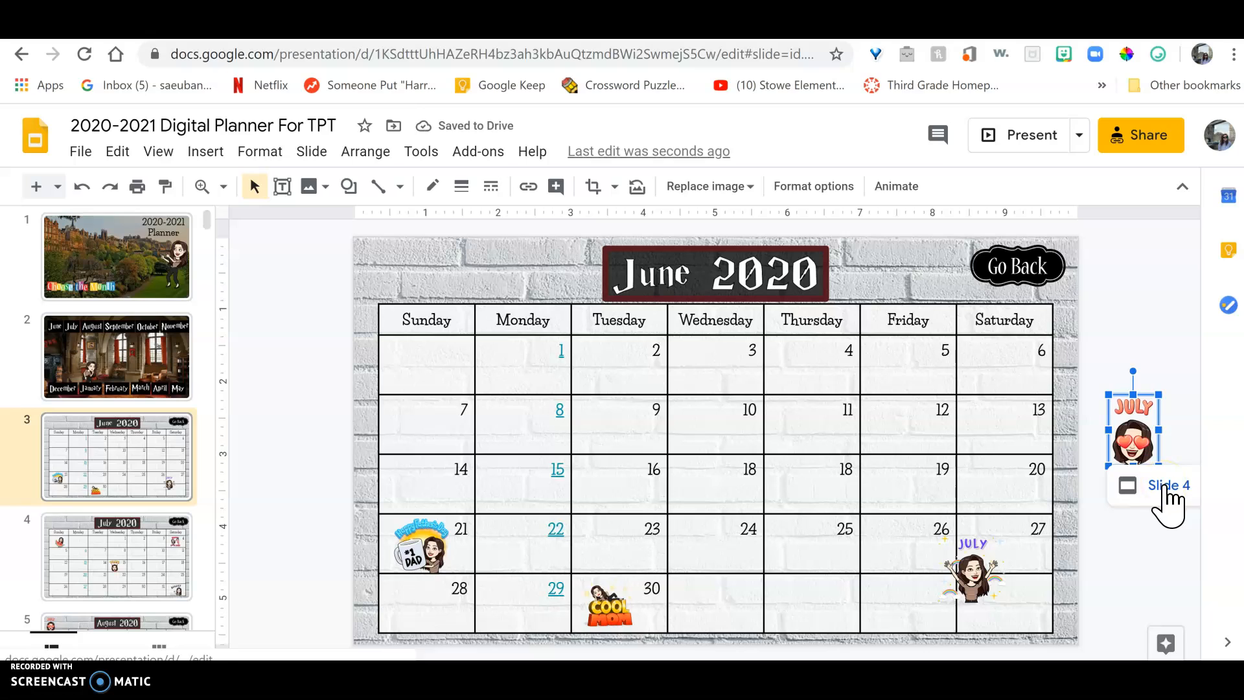
pyautogui.click(1158, 489)
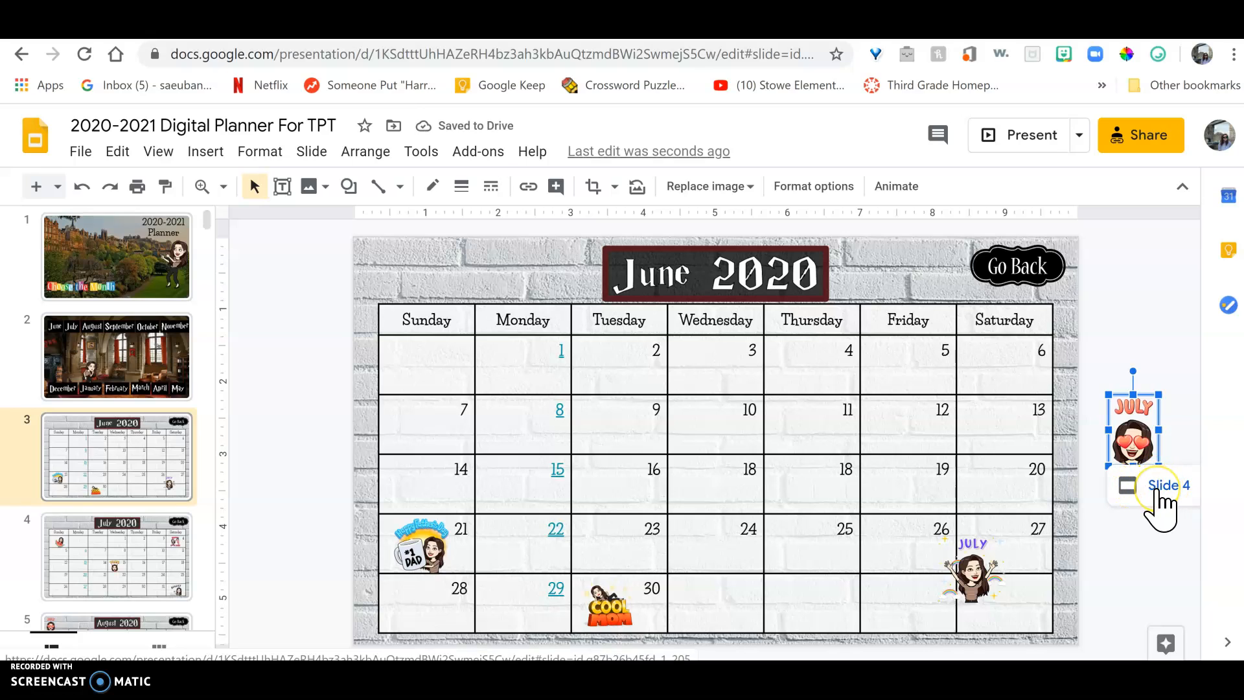
pyautogui.moveTo(1129, 425); pyautogui.dragTo(1100, 381)
pyautogui.moveTo(982, 571); pyautogui.dragTo(1024, 595)
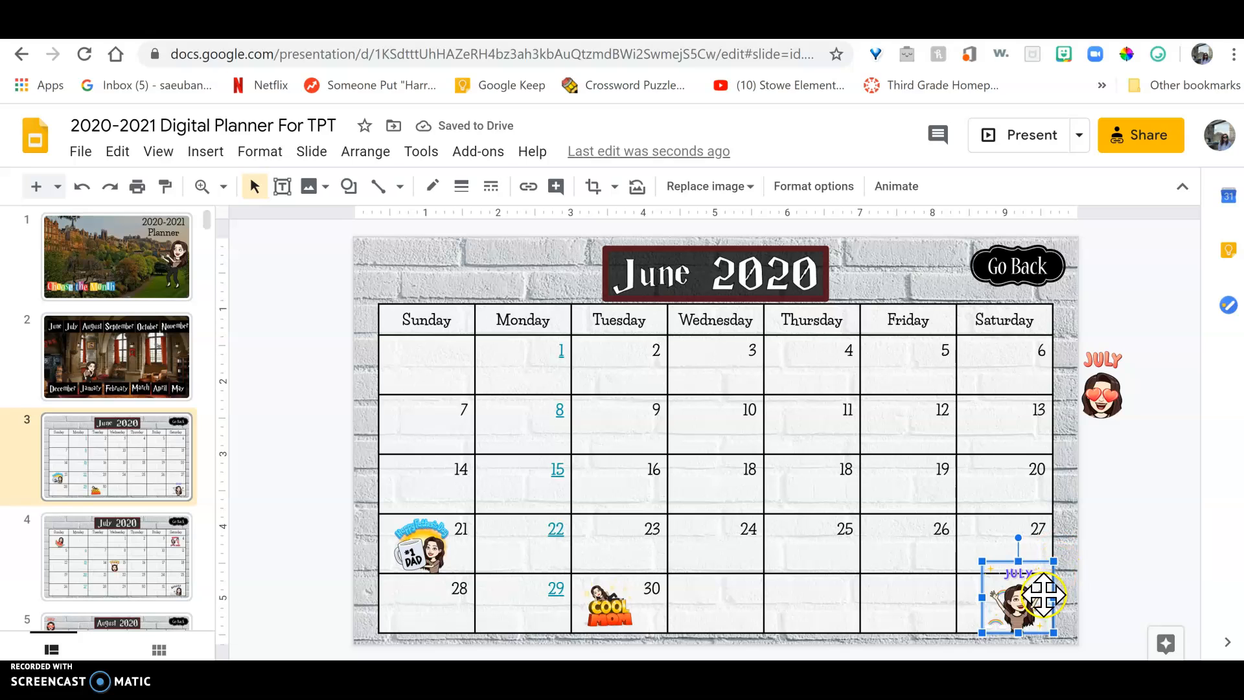
pyautogui.moveTo(1019, 591); pyautogui.dragTo(1017, 592)
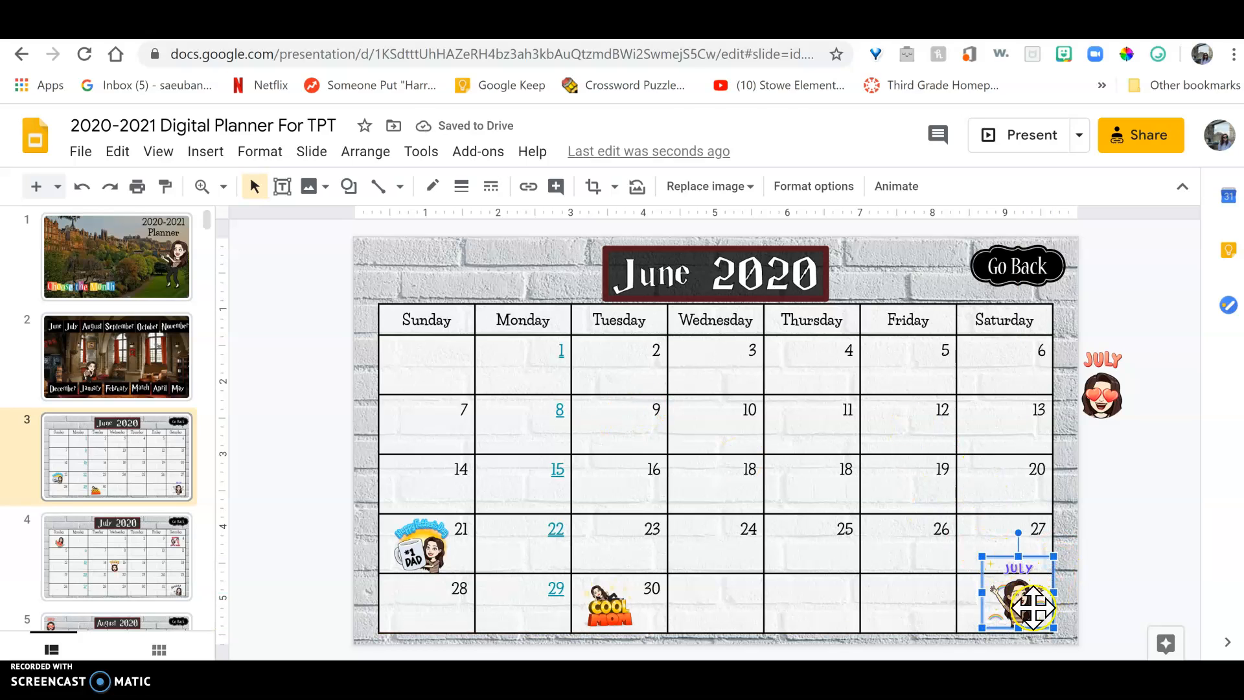
# Step: Try linking the new July sticker to Slide 4 and following the link to the July 2020 calendar
pyautogui.click(531, 195)
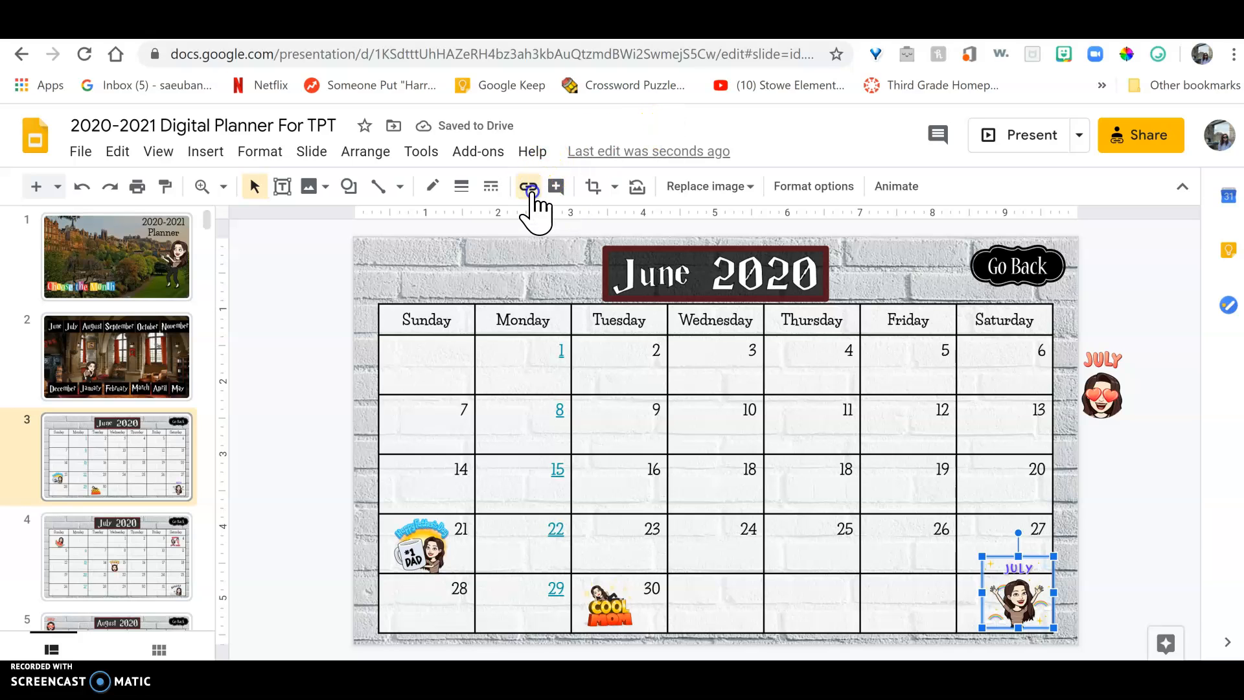
pyautogui.scroll(-3, 851, 635)
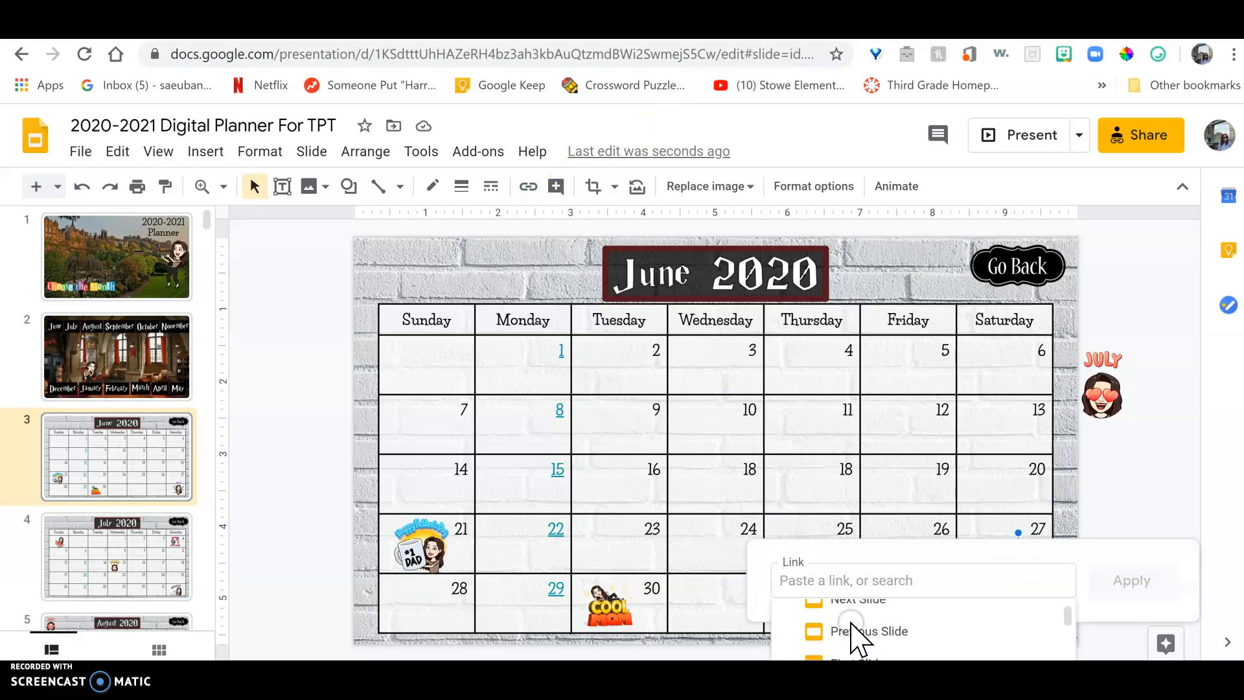
pyautogui.scroll(-3, 853, 656)
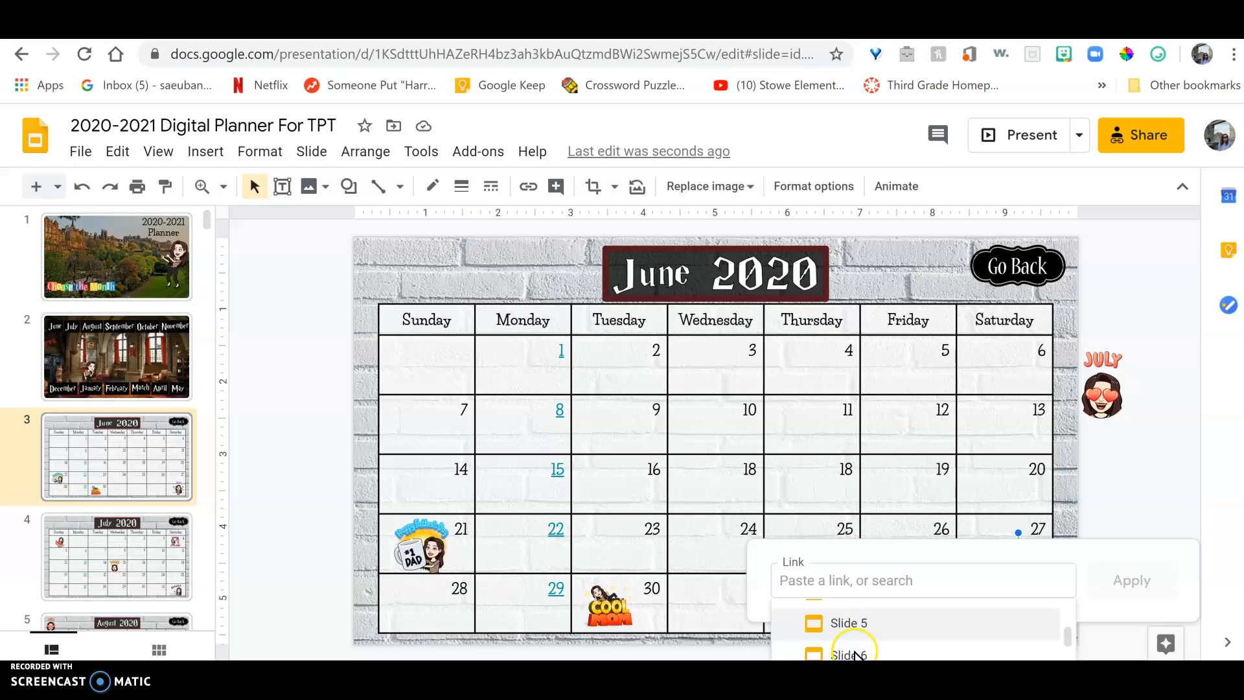
pyautogui.scroll(1, 860, 651)
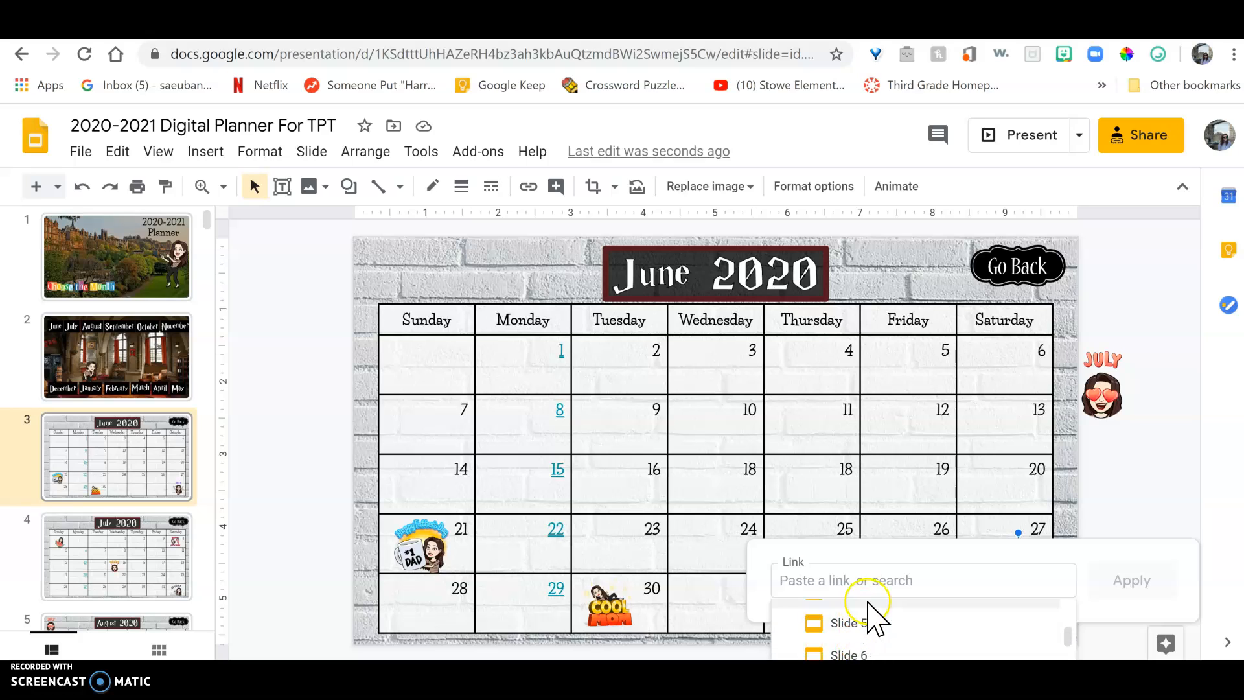
pyautogui.click(869, 616)
pyautogui.click(1160, 583)
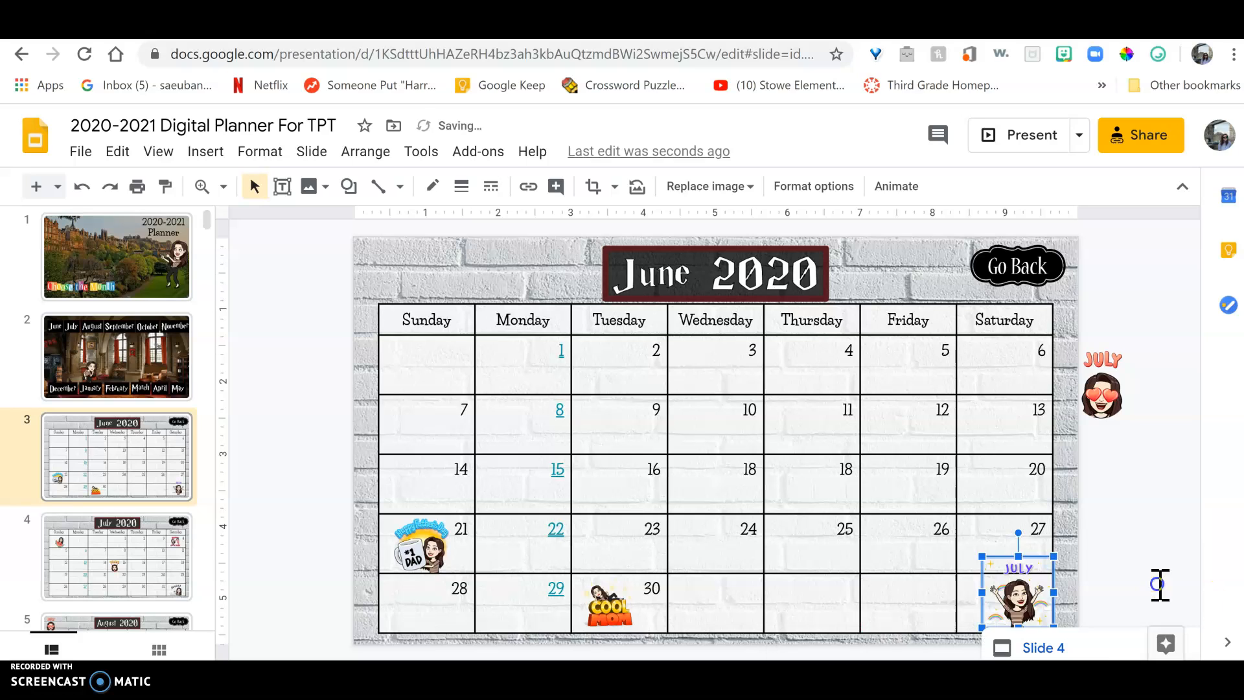
pyautogui.click(1045, 648)
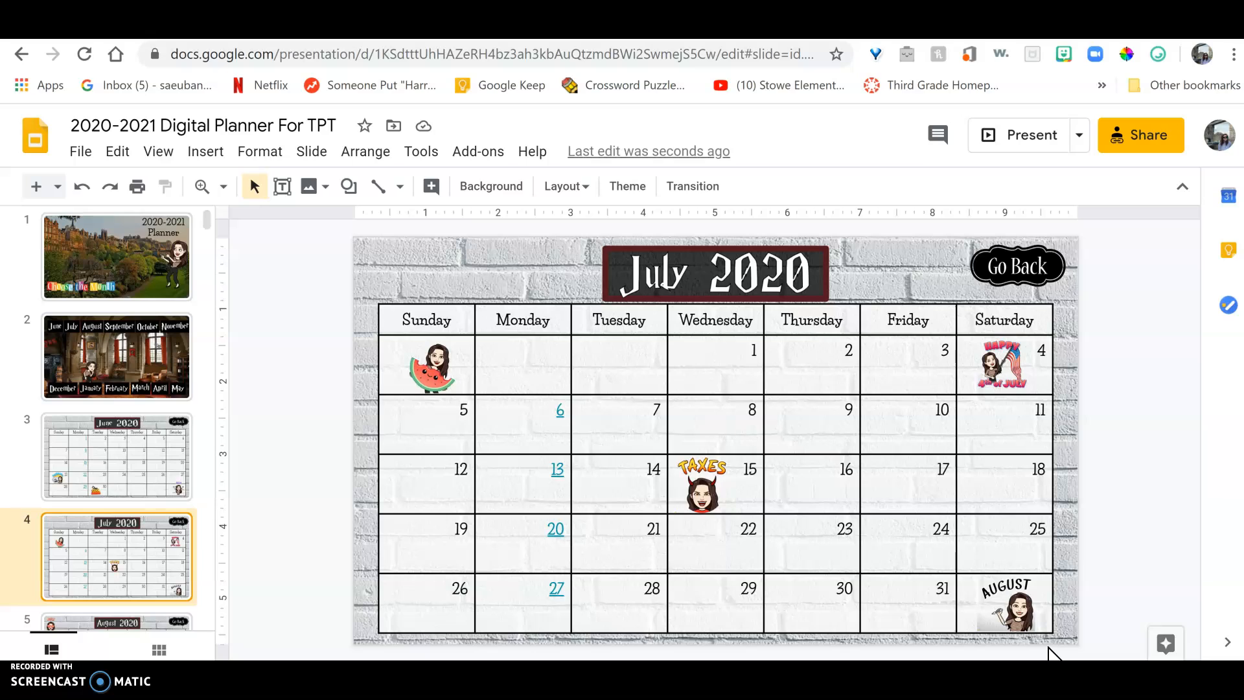
pyautogui.hotkey('ctrl', 'z')
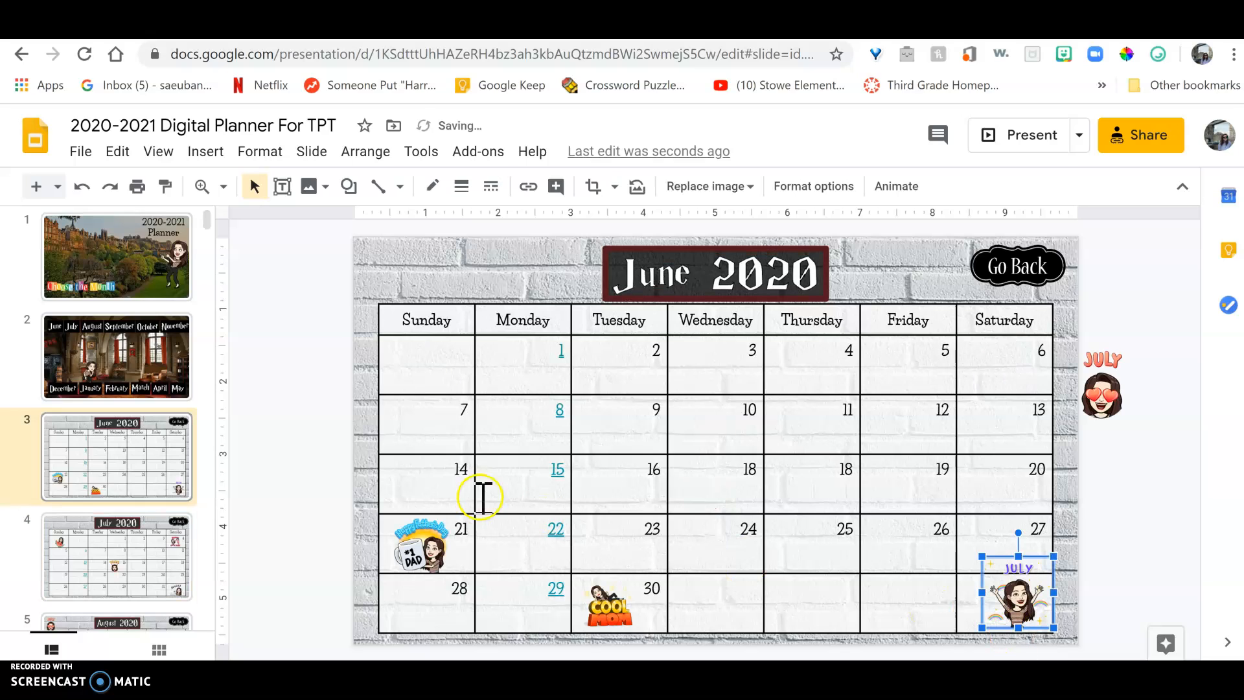
# Step: Link the new July sticker to Slide 4 and position it in the June calendar's last Saturday cell
pyautogui.moveTo(1016, 588); pyautogui.dragTo(1027, 537)
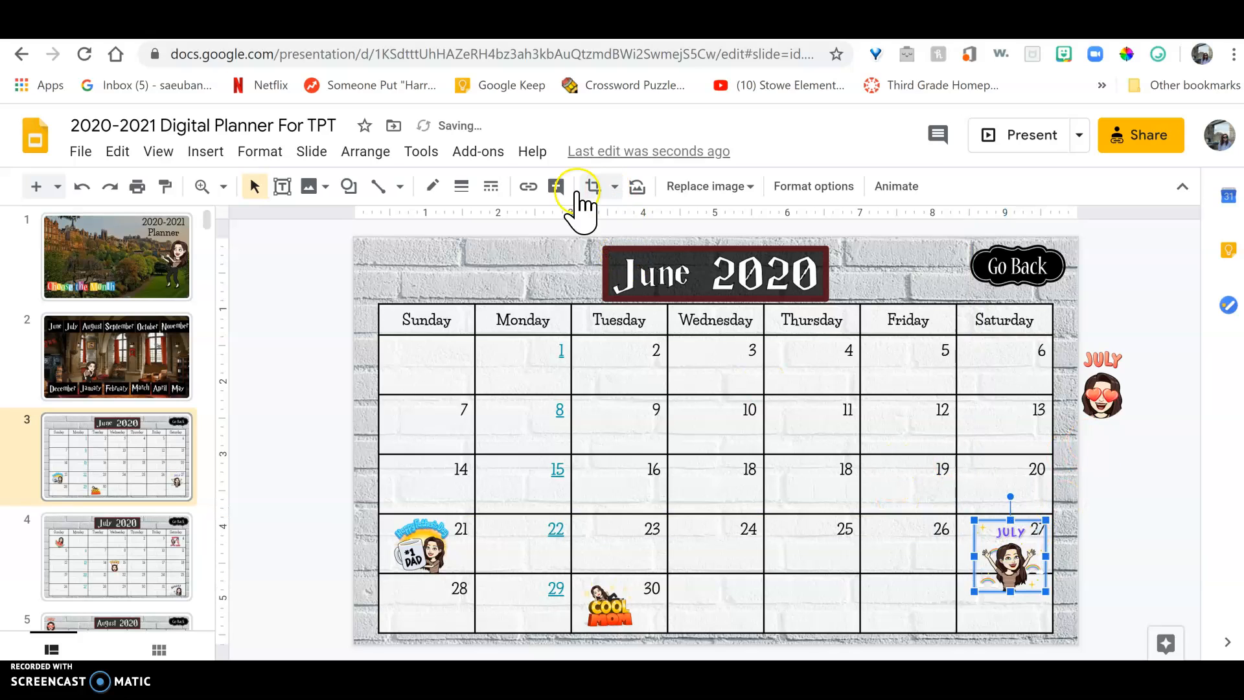
pyautogui.click(528, 187)
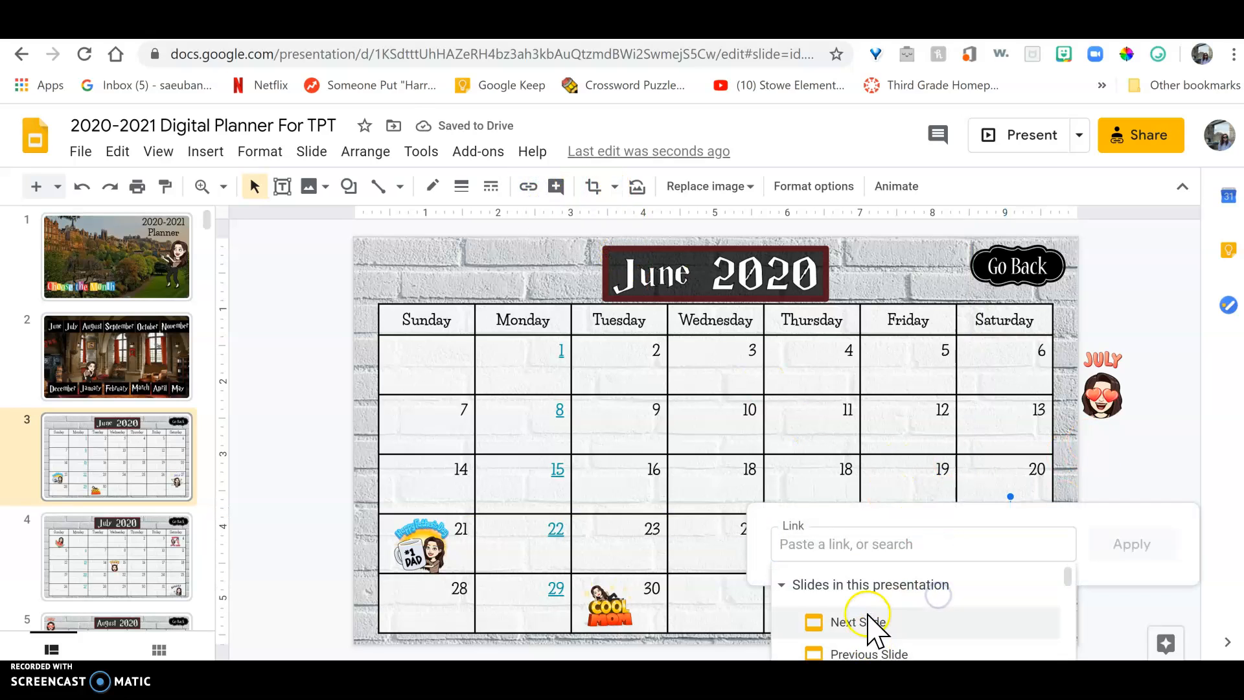
pyautogui.scroll(-5, 868, 625)
pyautogui.click(862, 651)
pyautogui.click(1110, 552)
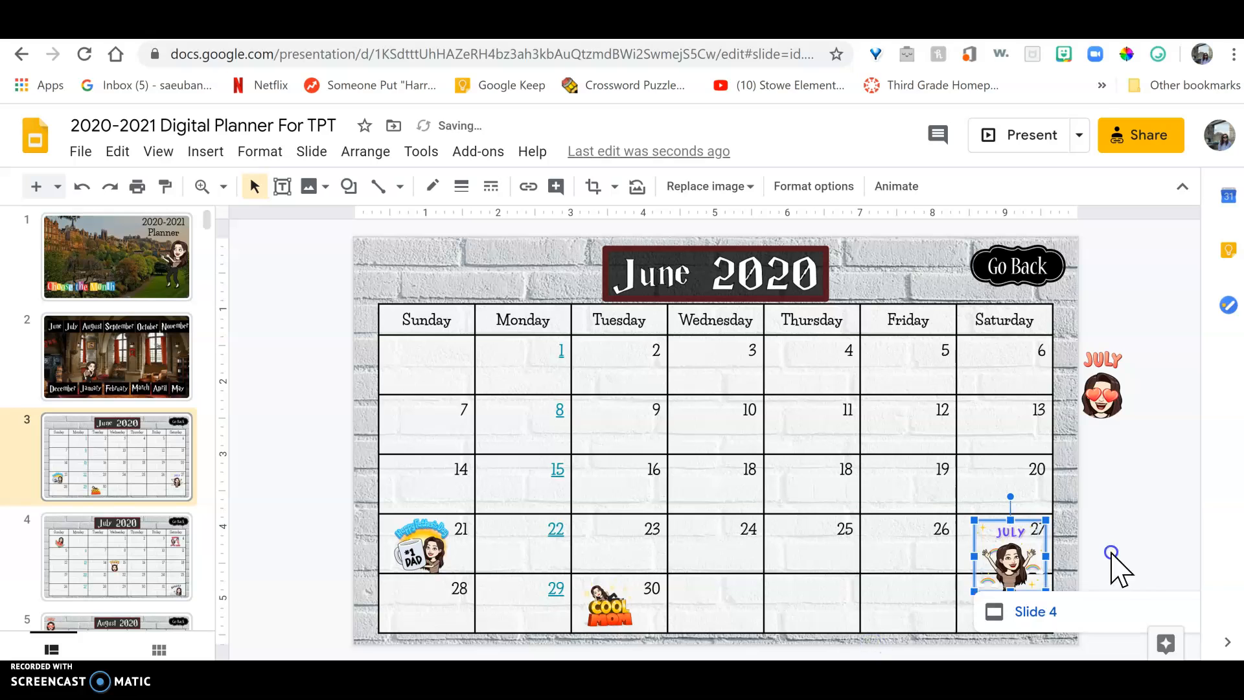
pyautogui.moveTo(1010, 555); pyautogui.dragTo(876, 373)
pyautogui.click(904, 449)
pyautogui.moveTo(903, 448); pyautogui.dragTo(1011, 606)
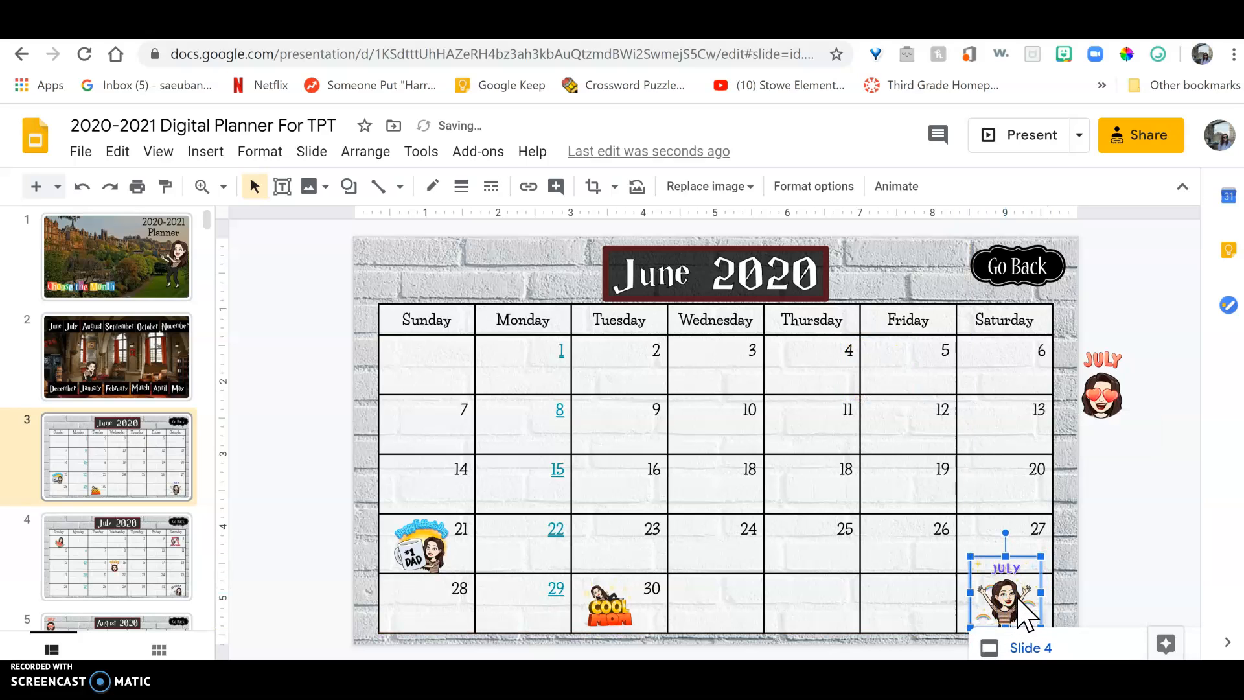
# Step: On the August 2020 slide, move the old July sticker off the slide and put a copy of the new linked one in its corner spot
pyautogui.click(181, 574)
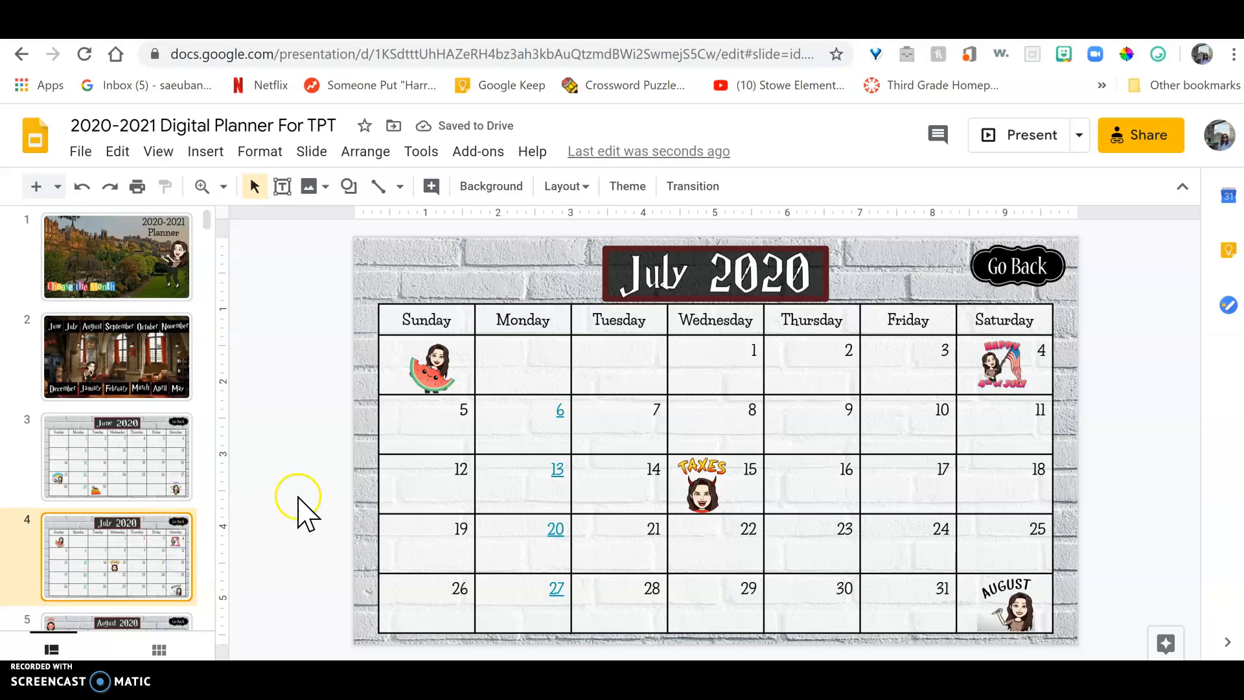
pyautogui.scroll(-2, 127, 541)
pyautogui.click(138, 583)
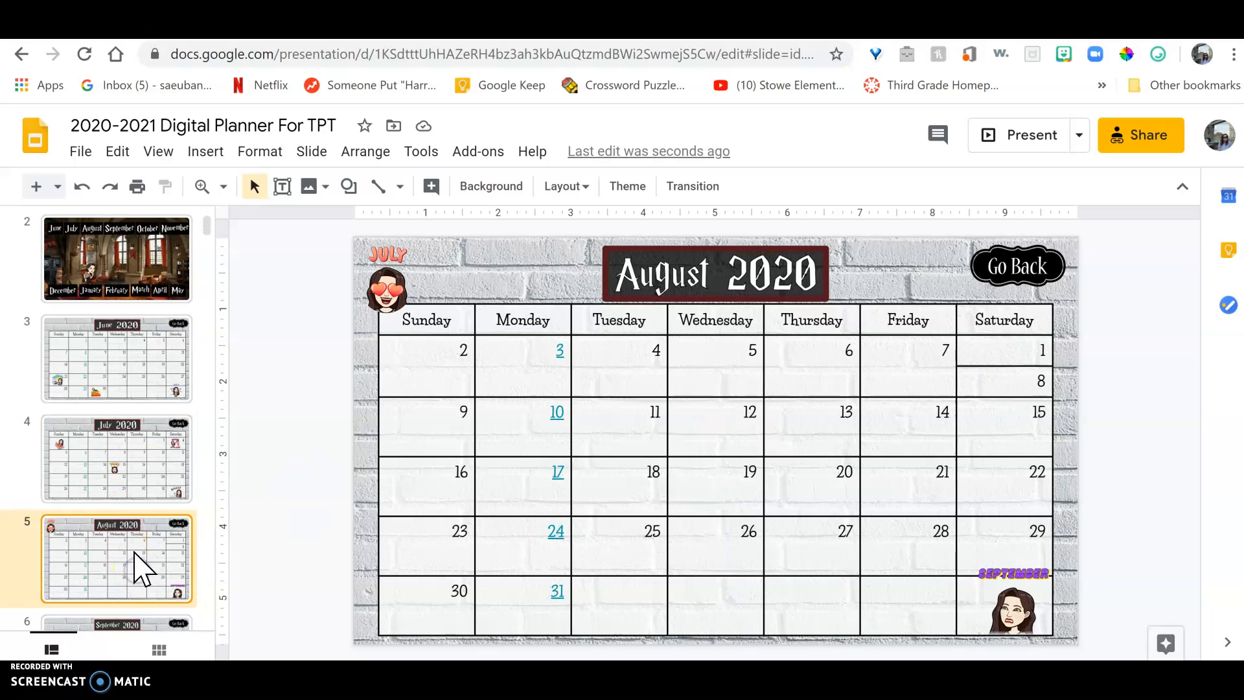
pyautogui.moveTo(370, 272); pyautogui.dragTo(259, 289)
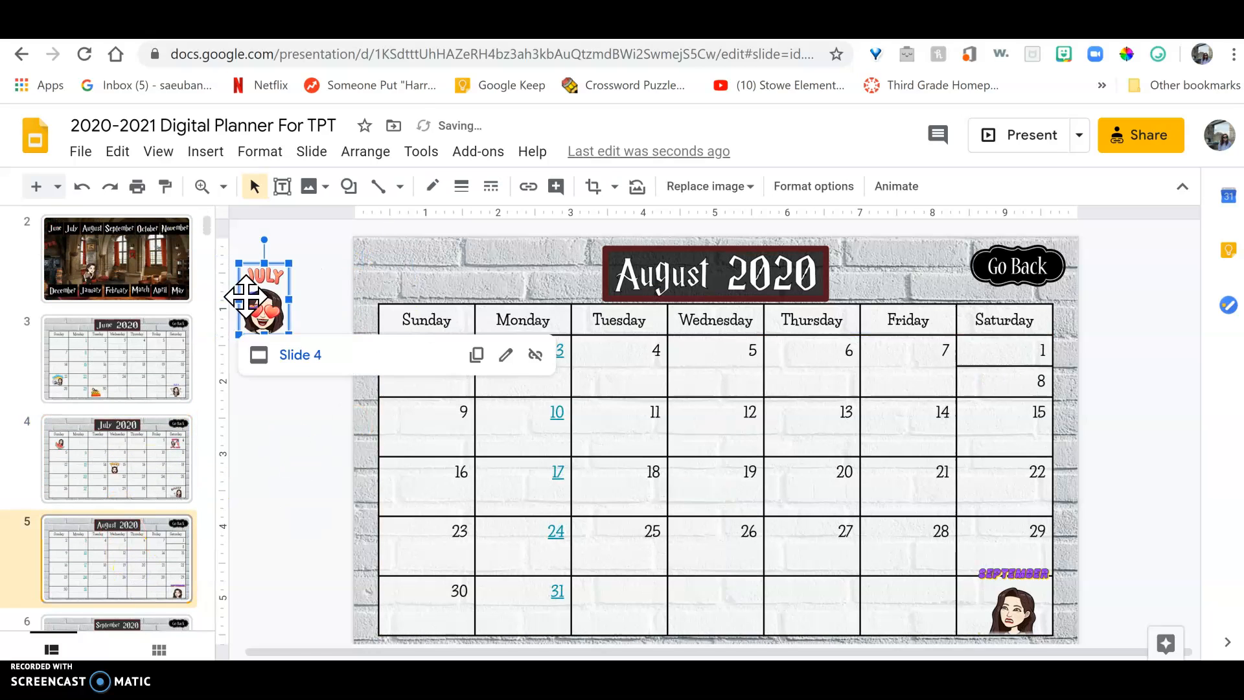
pyautogui.hotkey('ctrl', 'v')
pyautogui.moveTo(1003, 613); pyautogui.dragTo(388, 299)
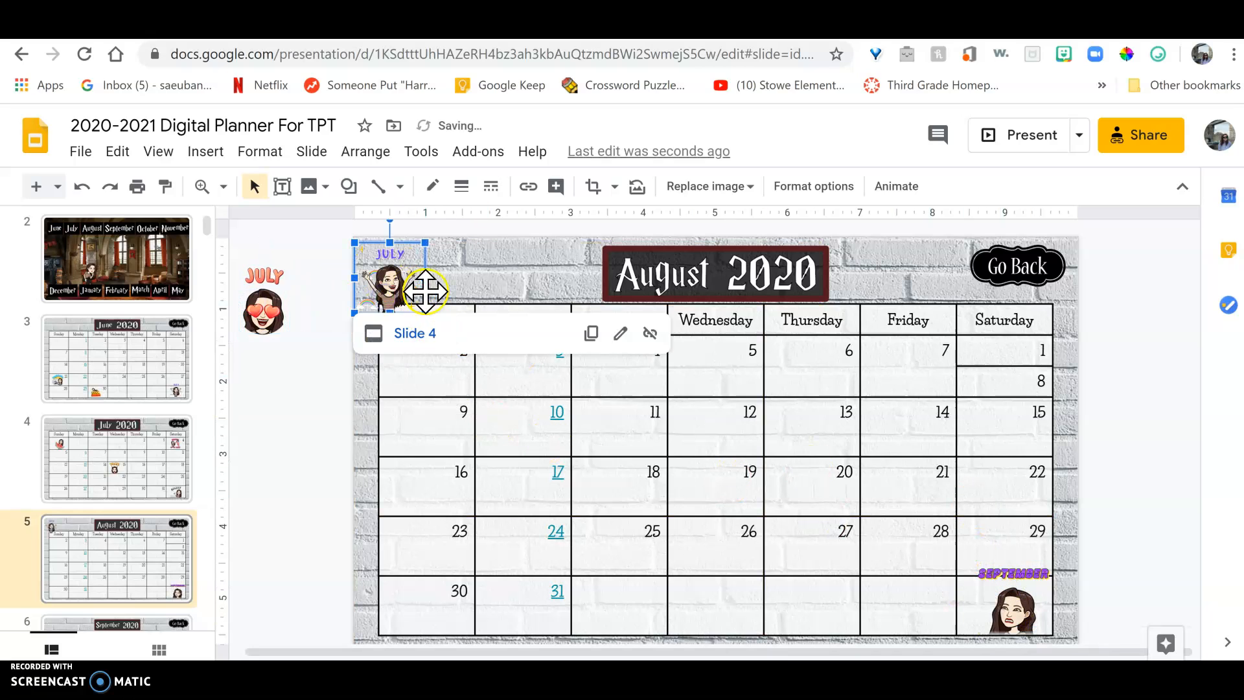
# Step: Follow the link on the August slide's July sticker to the July 2020 calendar
pyautogui.click(479, 272)
pyautogui.click(398, 288)
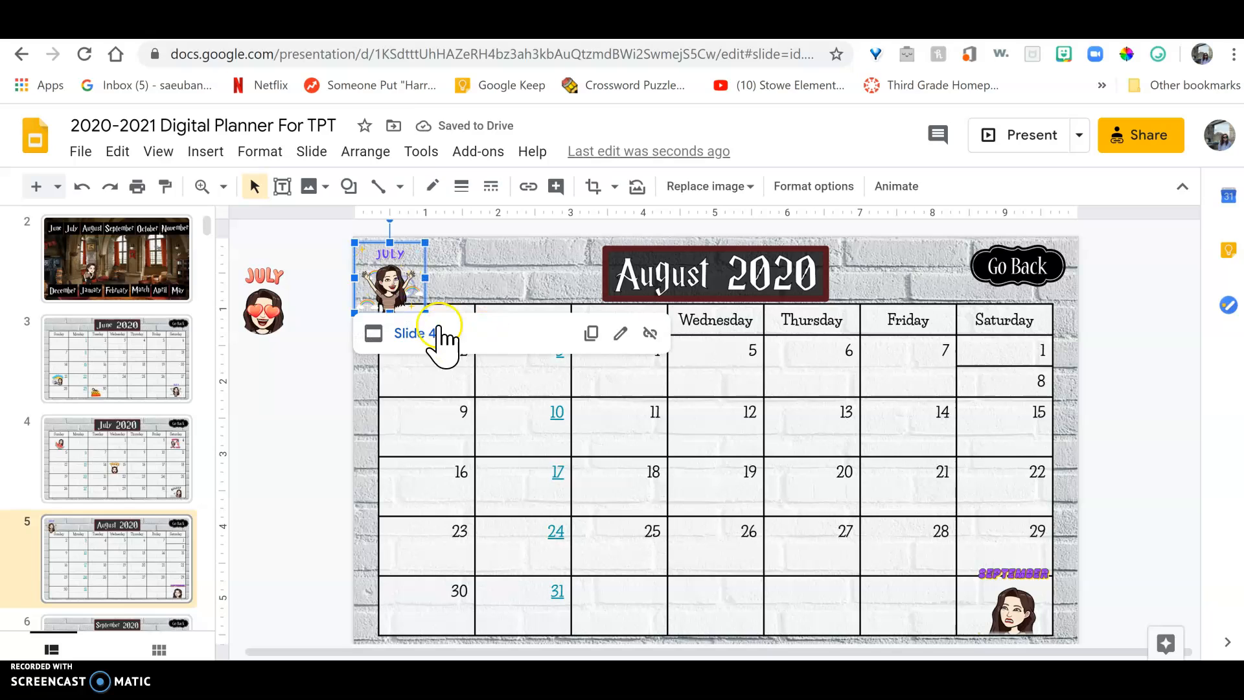
pyautogui.click(428, 333)
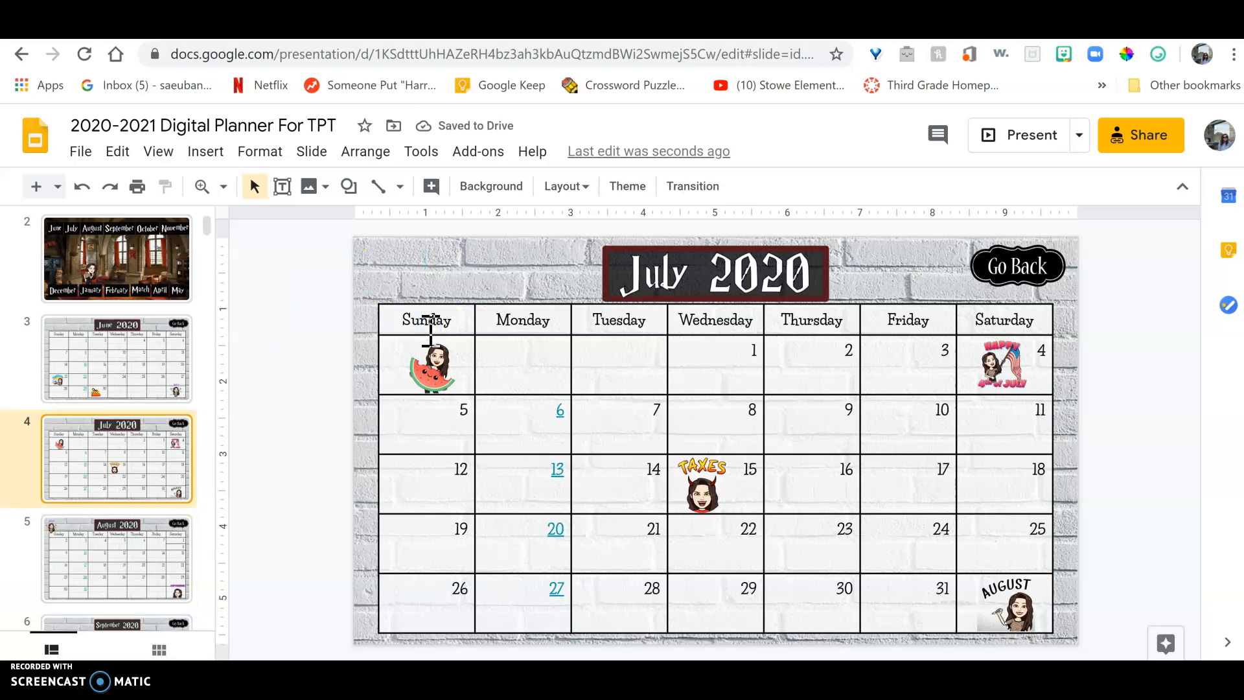
# Step: Undo the July sticker replacement on the August 2020 slide
pyautogui.hotkey('ctrl', 'z')
pyautogui.hotkey('ctrl', 'z')
pyautogui.hotkey('ctrl', 'z')
pyautogui.hotkey('ctrl', 'z')
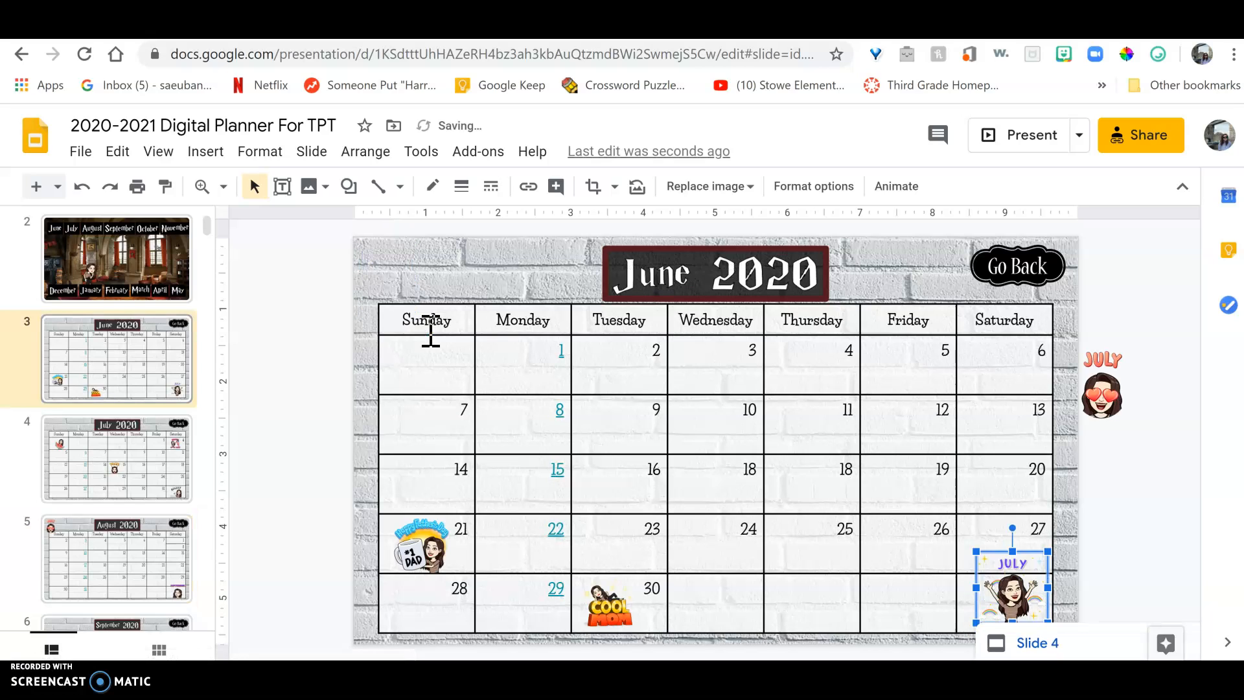
# Step: Restore the July sticker's position in the June calendar's Saturday 27 cell
pyautogui.hotkey('ctrl', 'z')
pyautogui.hotkey('ctrl', 'y')
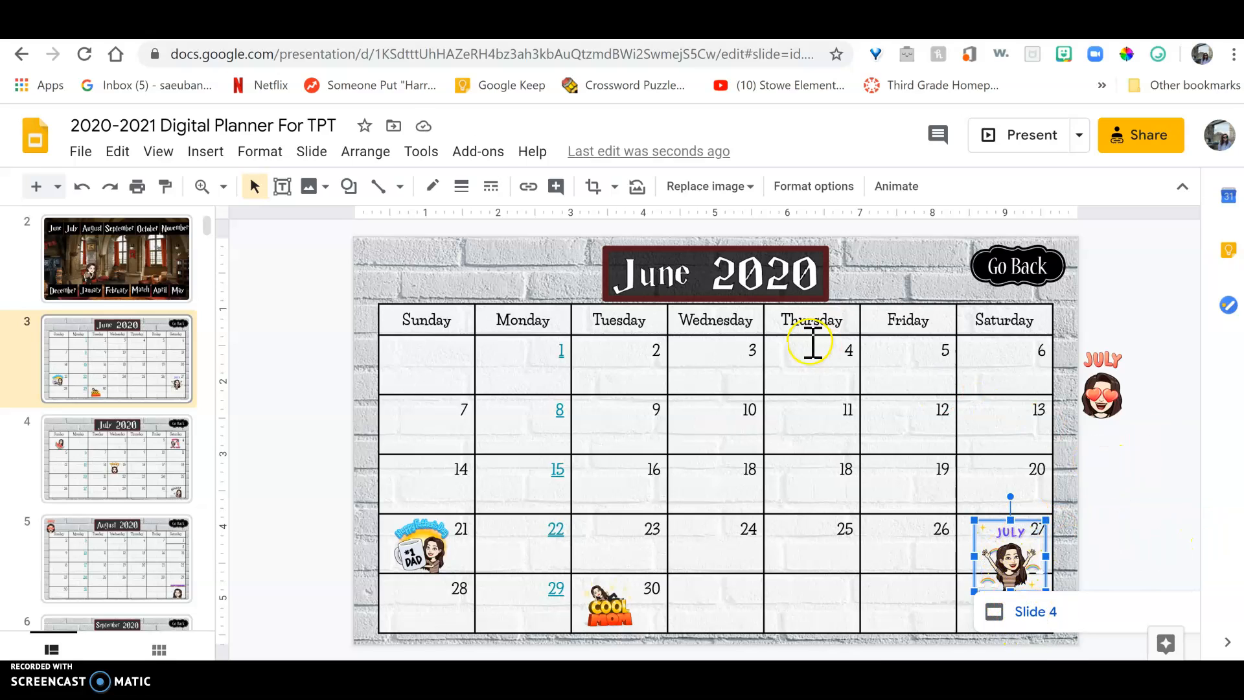
# Step: Follow the June 1 link to the weekly slide and move its old Next Week sticker up out of the corner
pyautogui.scroll(-3, 65, 411)
pyautogui.scroll(4, 119, 408)
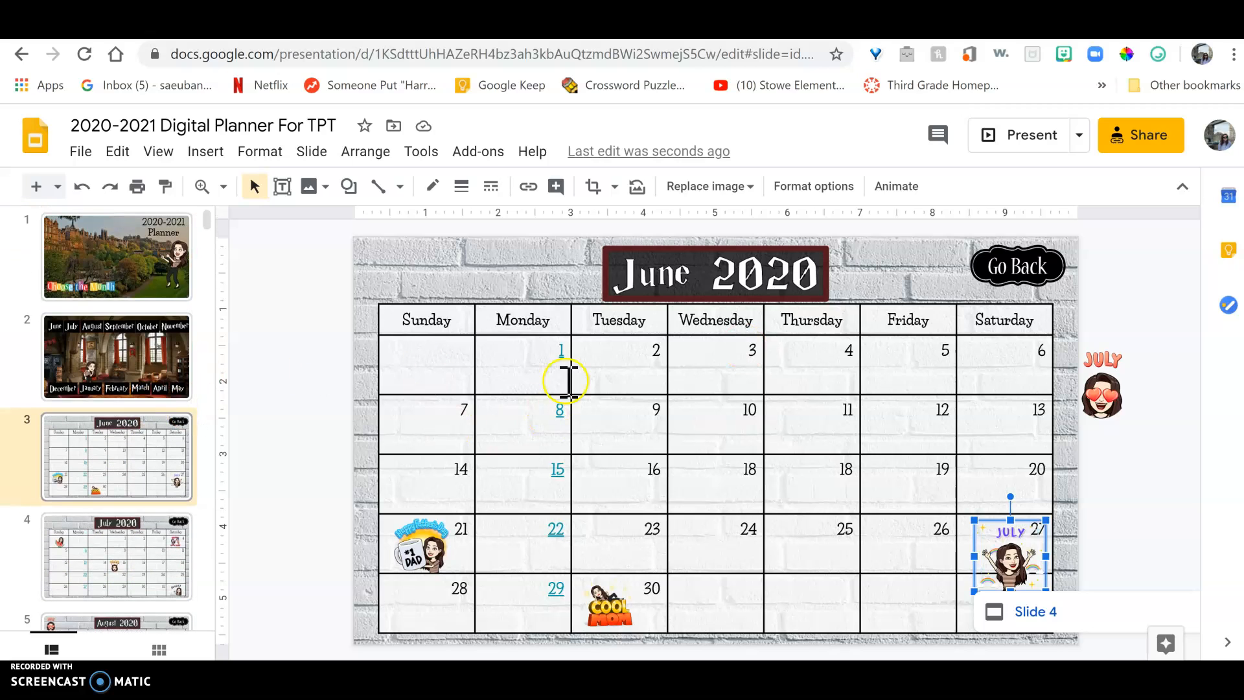
pyautogui.click(561, 352)
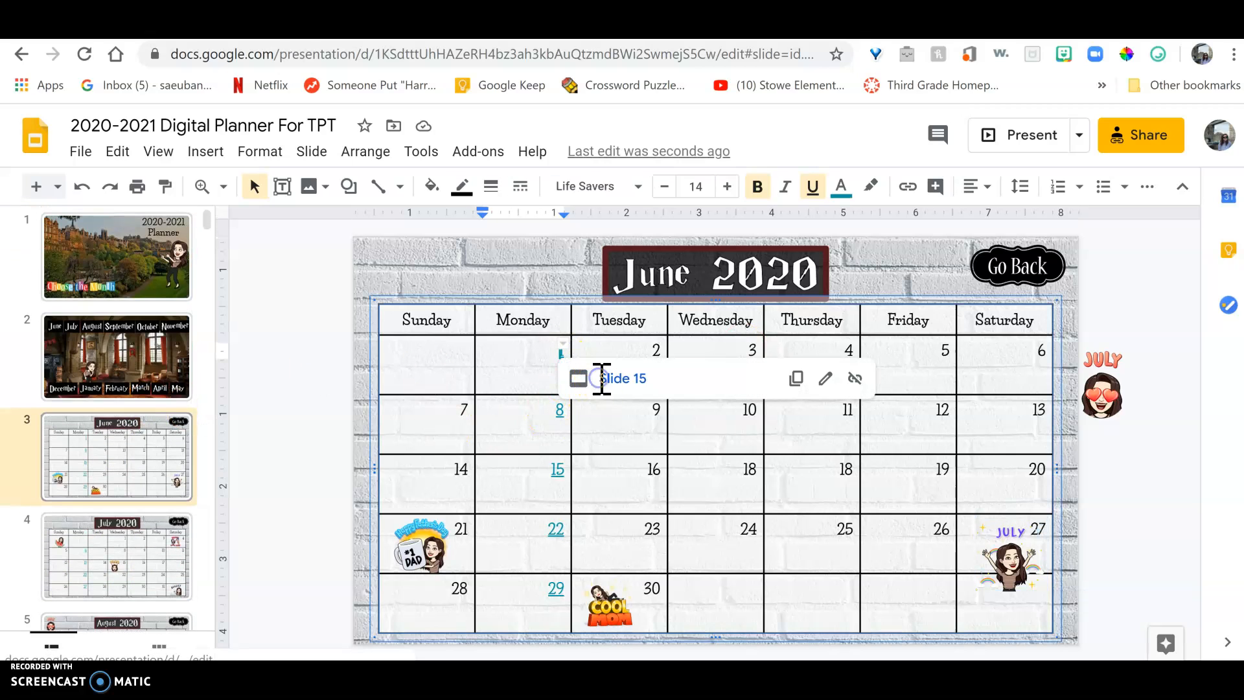
pyautogui.click(594, 380)
pyautogui.moveTo(1035, 605); pyautogui.dragTo(1023, 461)
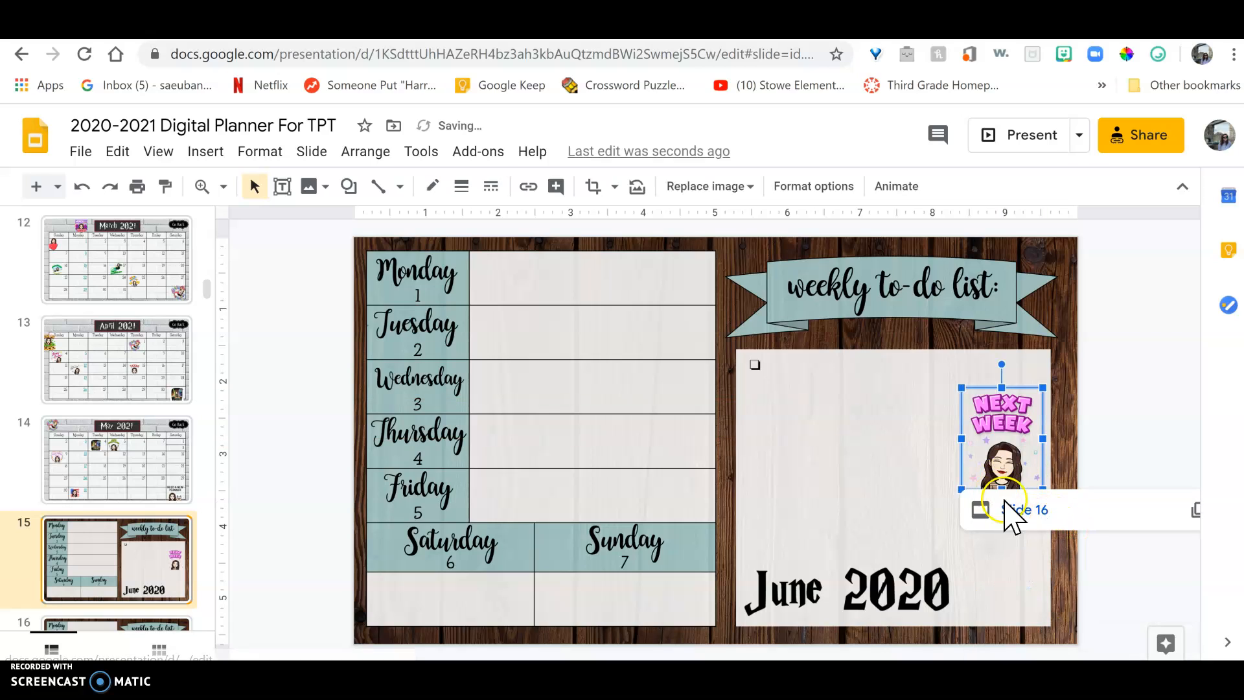
# Step: Search the Bitmoji library for "arrow" stickers, then clear the search
pyautogui.click(1064, 55)
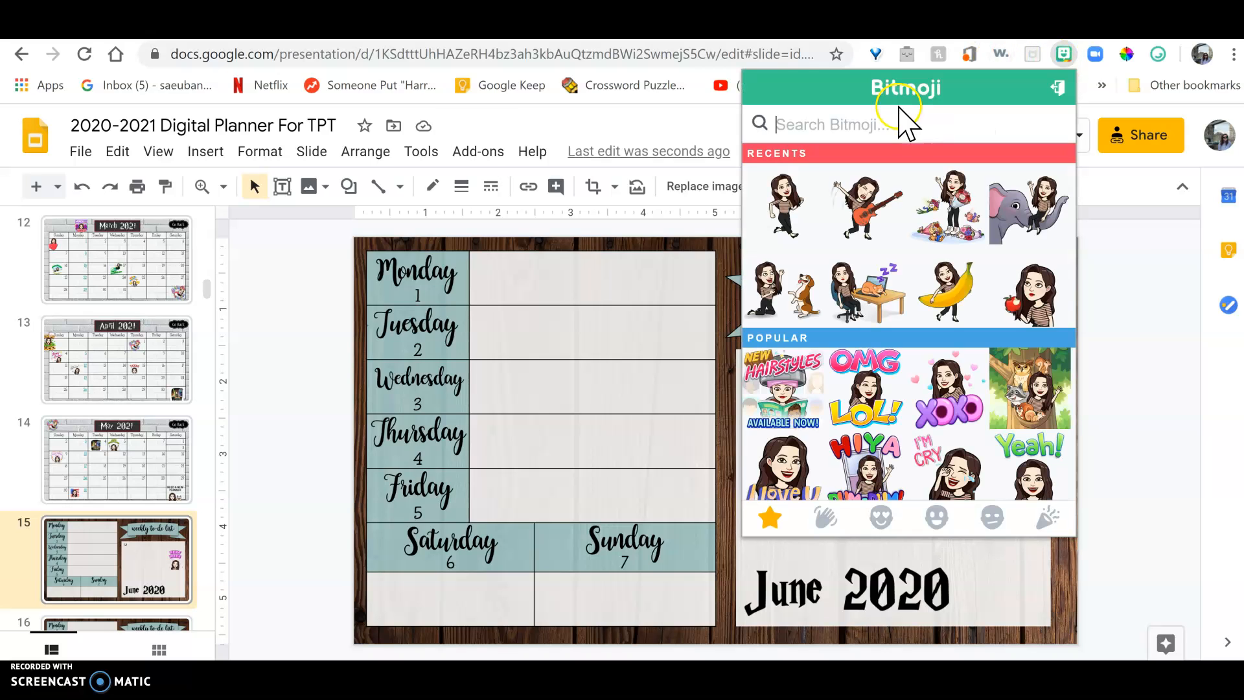
pyautogui.write('arro')
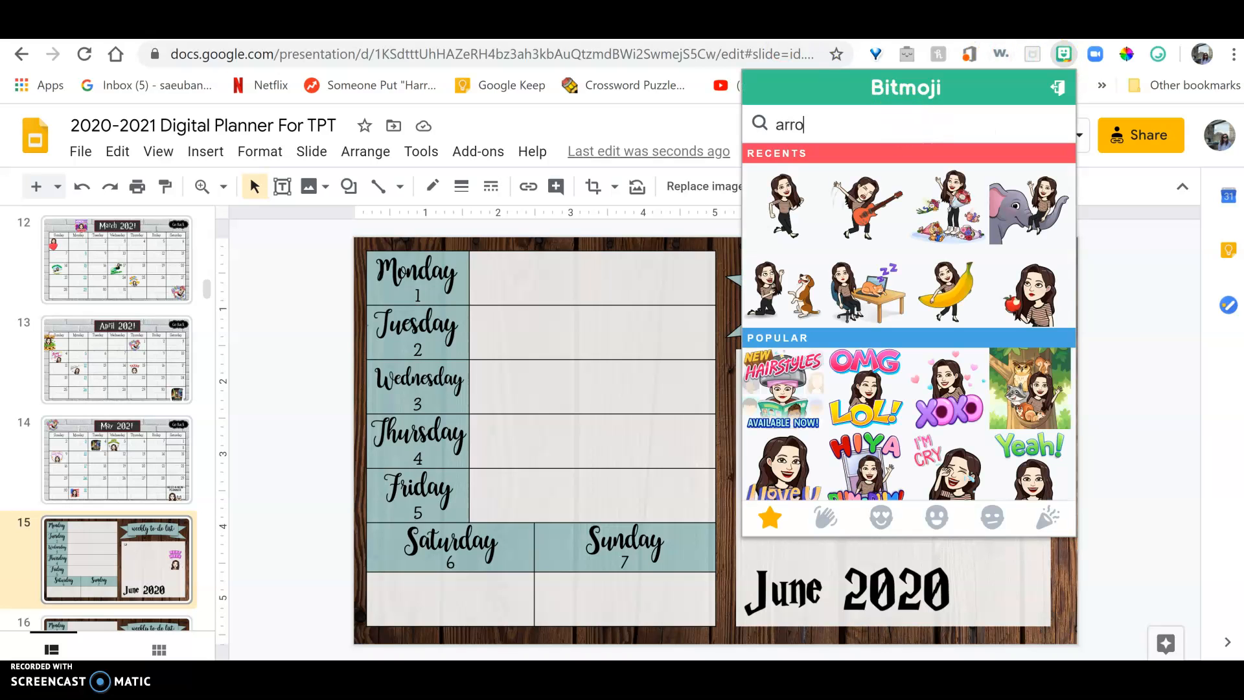
pyautogui.write('w')
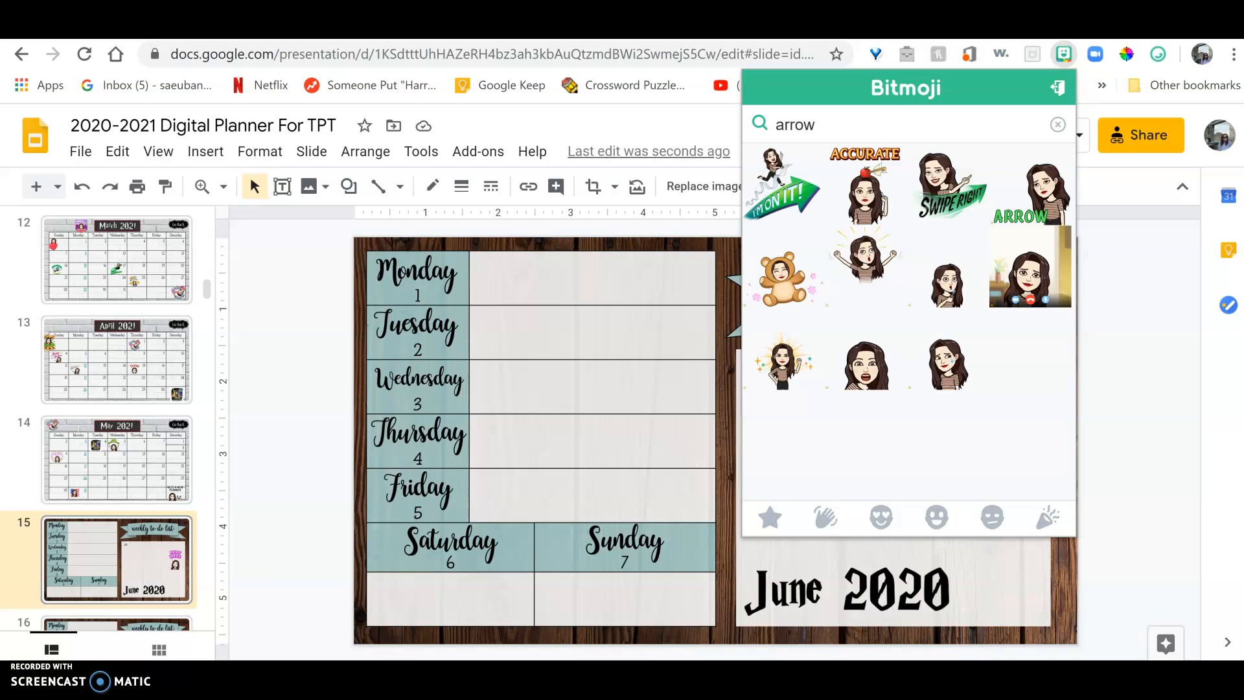
pyautogui.press('BackSpace')
pyautogui.press('BackSpace')
pyautogui.press('BackSpace')
pyautogui.press('BackSpace')
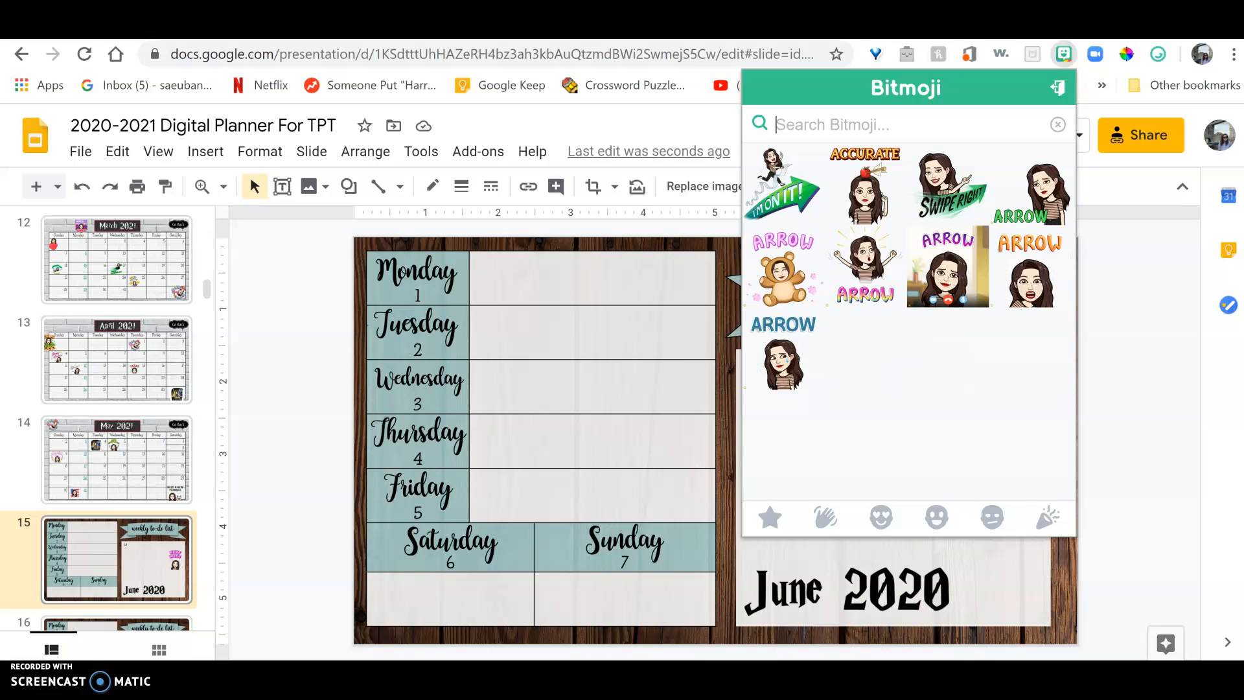
# Step: Search Bitmoji for "next week" and paste the Next Week sticker with the elephant onto the June 1–7 weekly slide
pyautogui.write('next week')
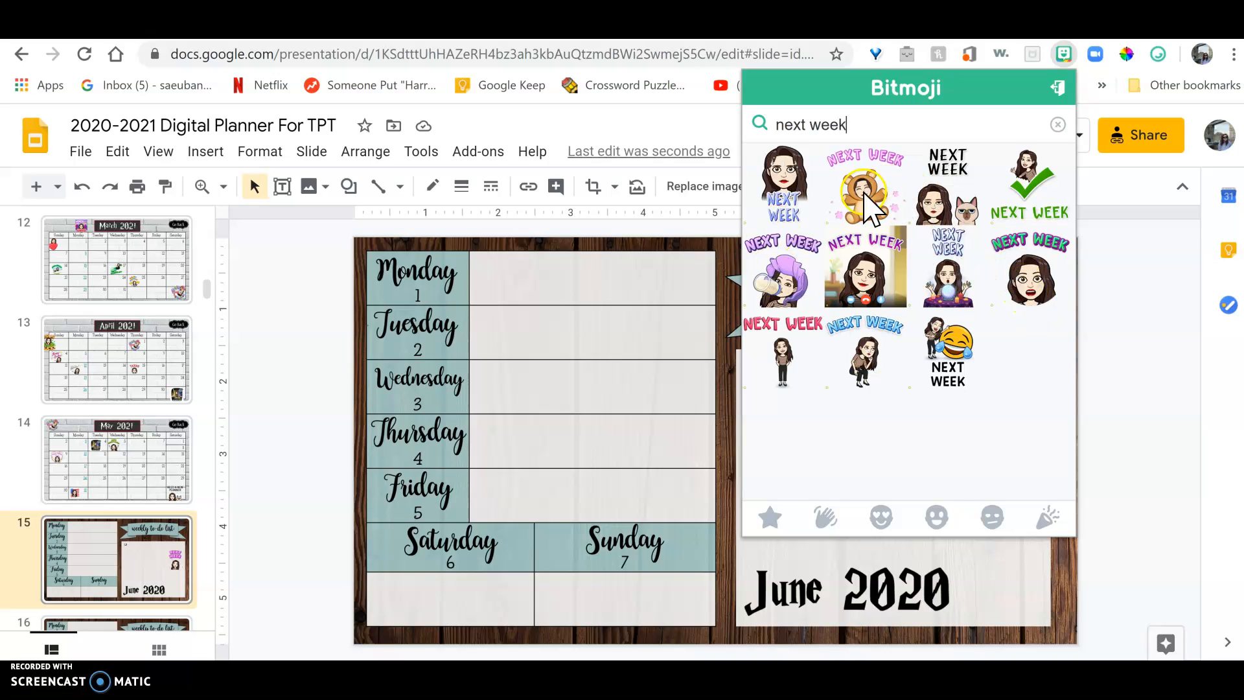
pyautogui.click(1134, 311)
pyautogui.click(1063, 54)
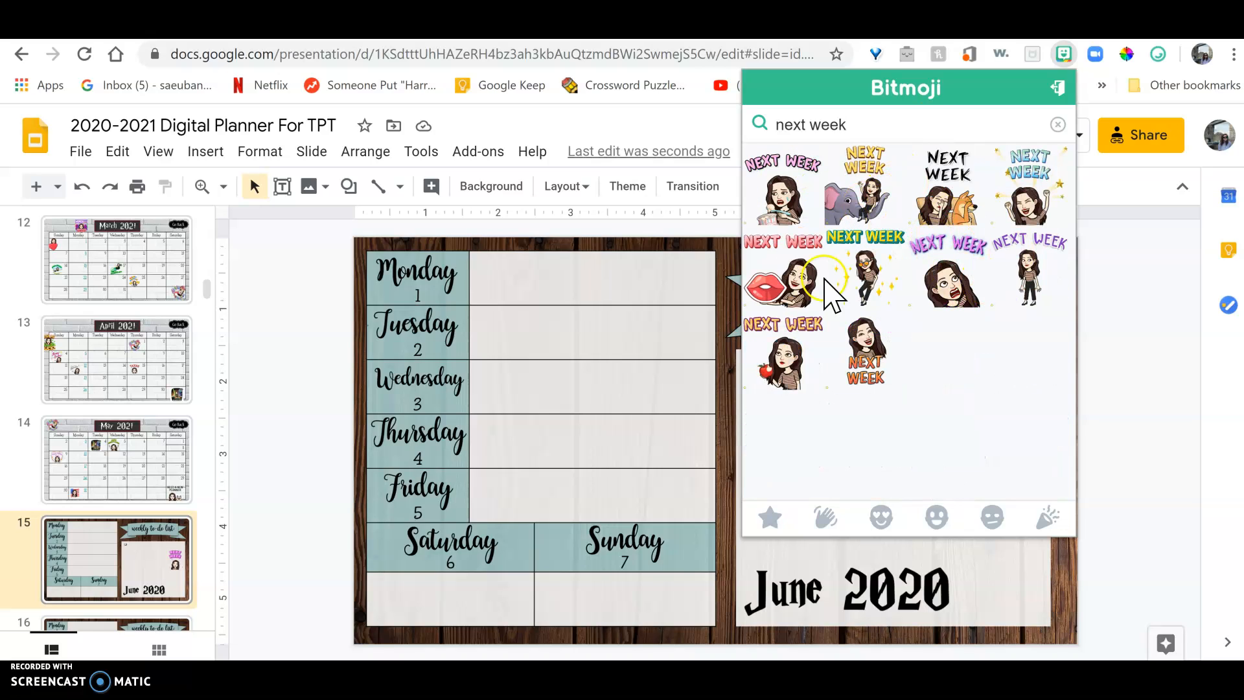
pyautogui.rightClick(869, 217)
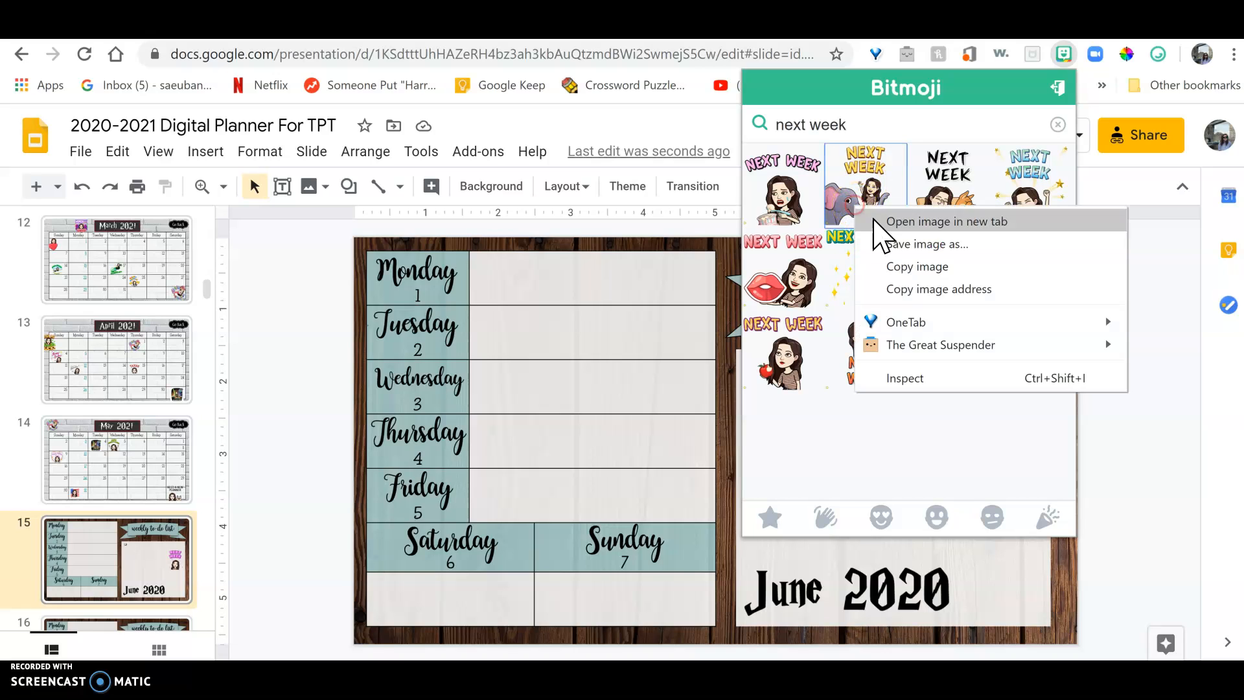
pyautogui.click(903, 270)
pyautogui.click(1103, 338)
pyautogui.hotkey('ctrl', 'v')
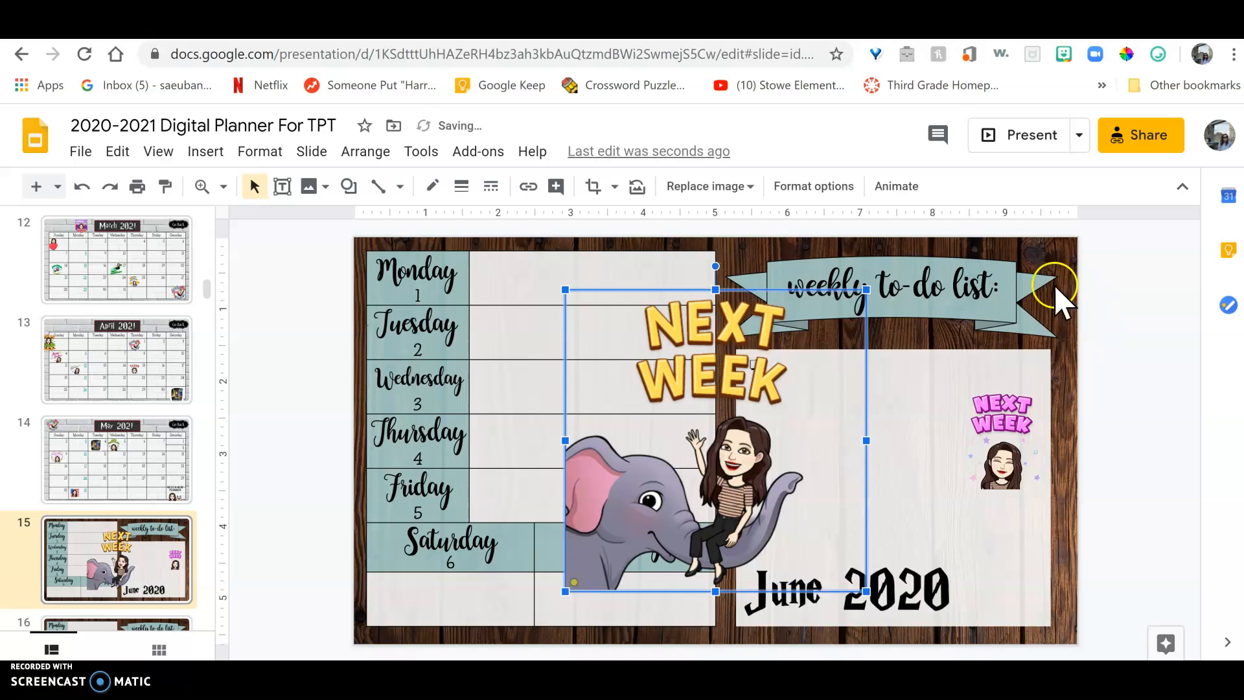
# Step: Shrink the elephant Next Week sticker and place it beside the June 2020 title in the to-do list's lower corner
pyautogui.moveTo(866, 290); pyautogui.dragTo(629, 528)
pyautogui.moveTo(963, 571); pyautogui.dragTo(1004, 590)
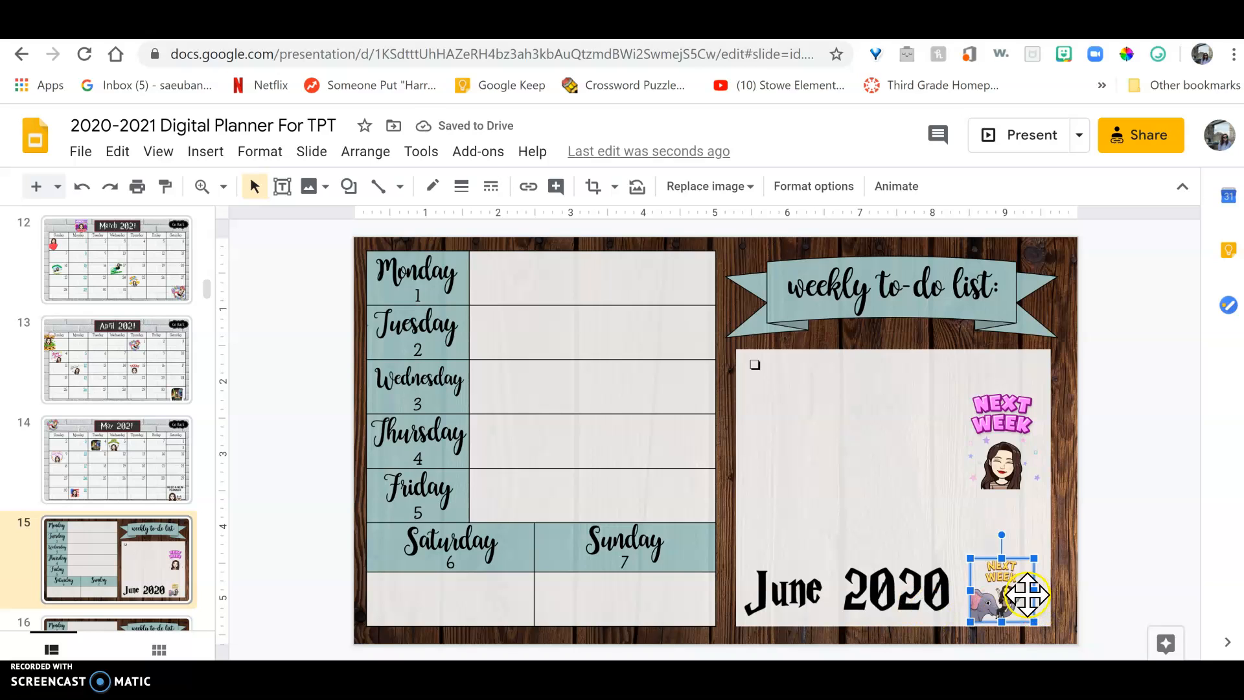
pyautogui.scroll(-3, 167, 460)
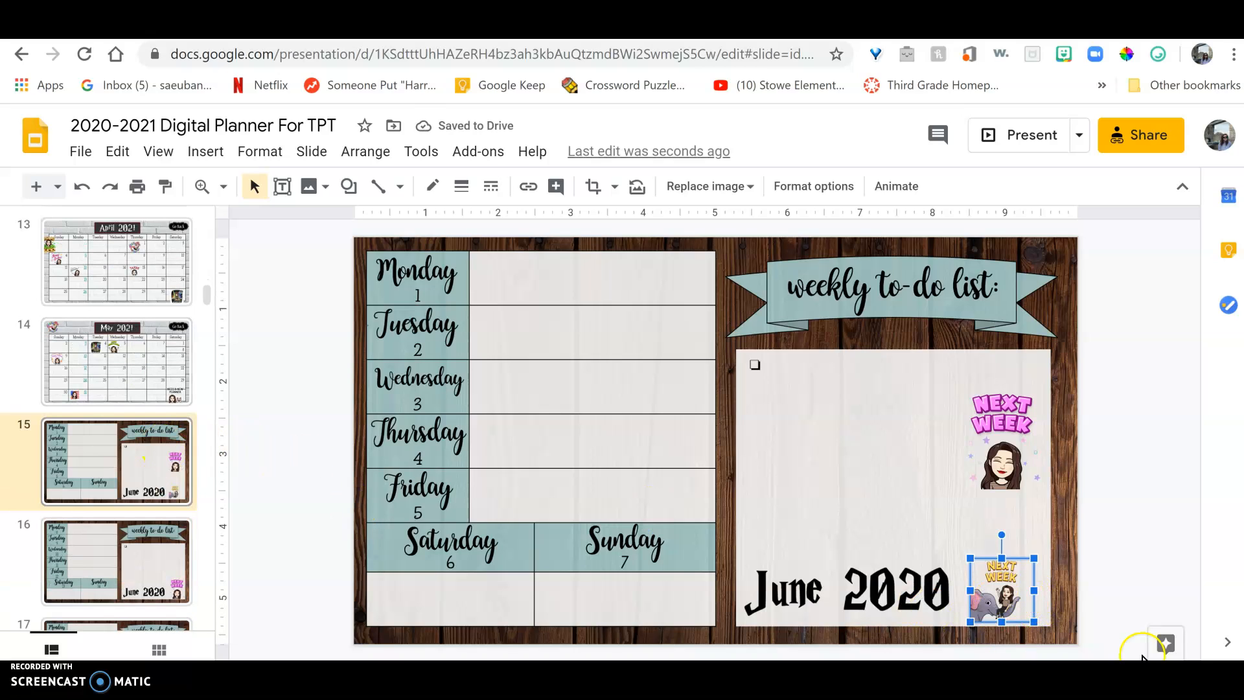